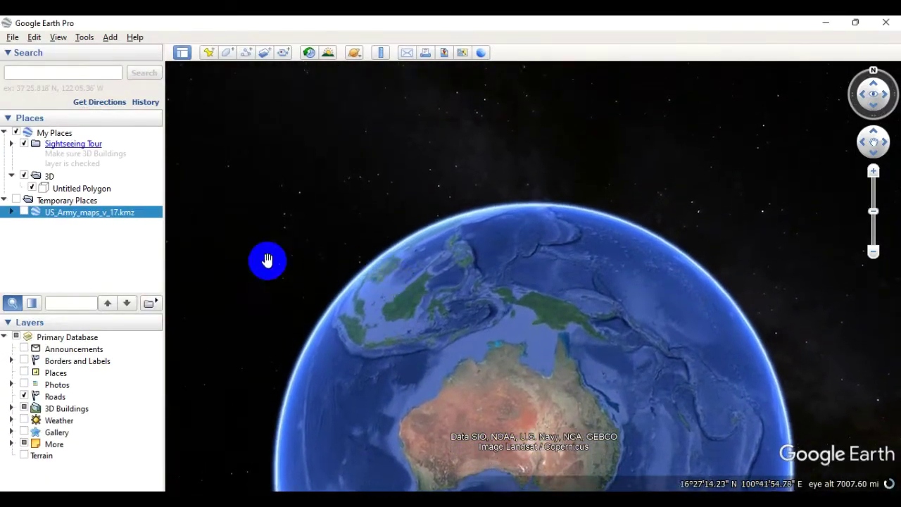
- Turn on the US_Army_maps_v_17.kmz overlay and bring its map index grid over Borneo into close view
click(24, 212)
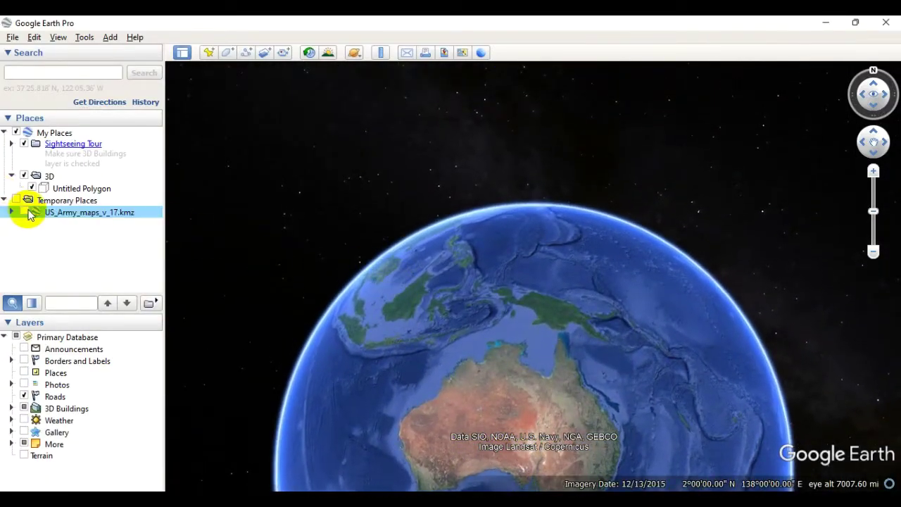
double_click(427, 287)
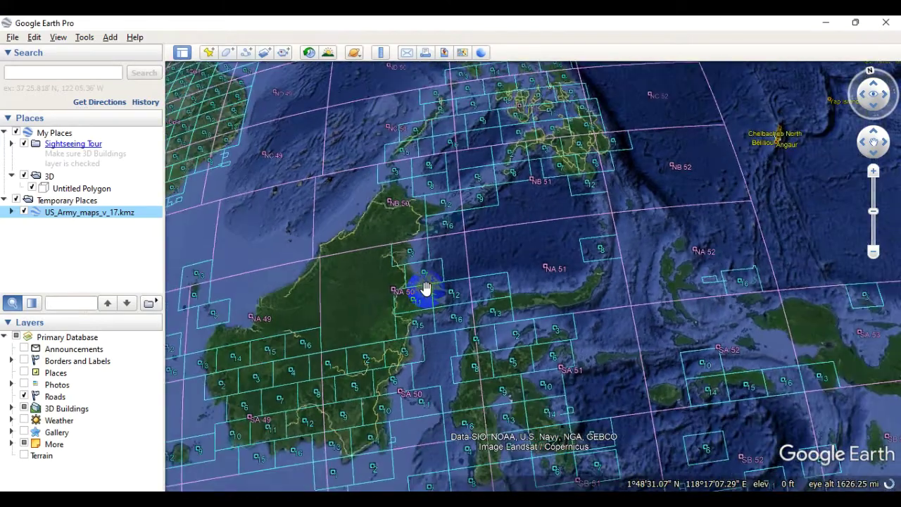
drag(426, 288, 463, 241)
- Expand US_Army_maps_v_17.kmz and its inner folder to list the World, Africa and Global City Maps folders
click(11, 212)
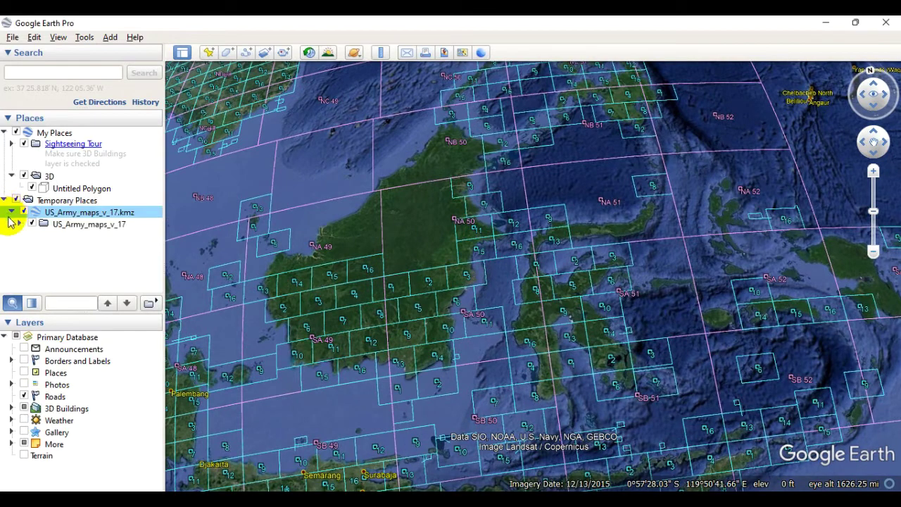
click(20, 224)
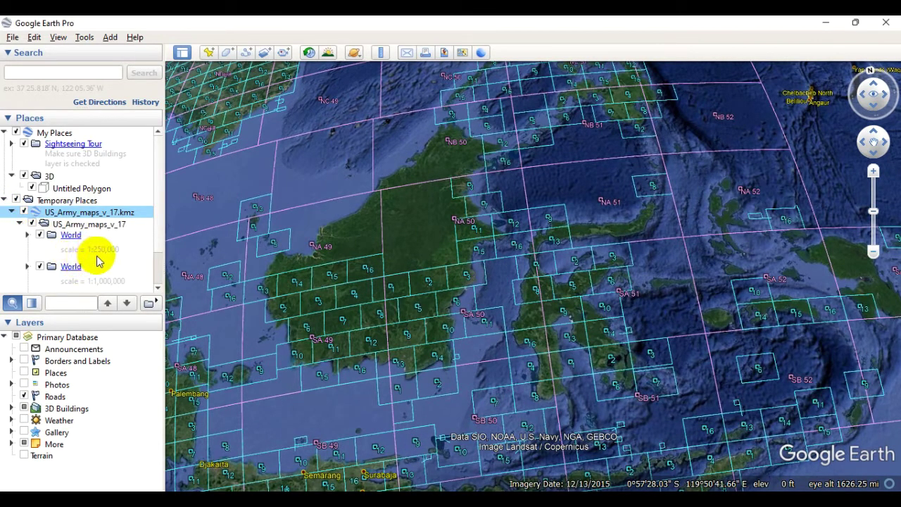
scroll(99, 275, down, 1)
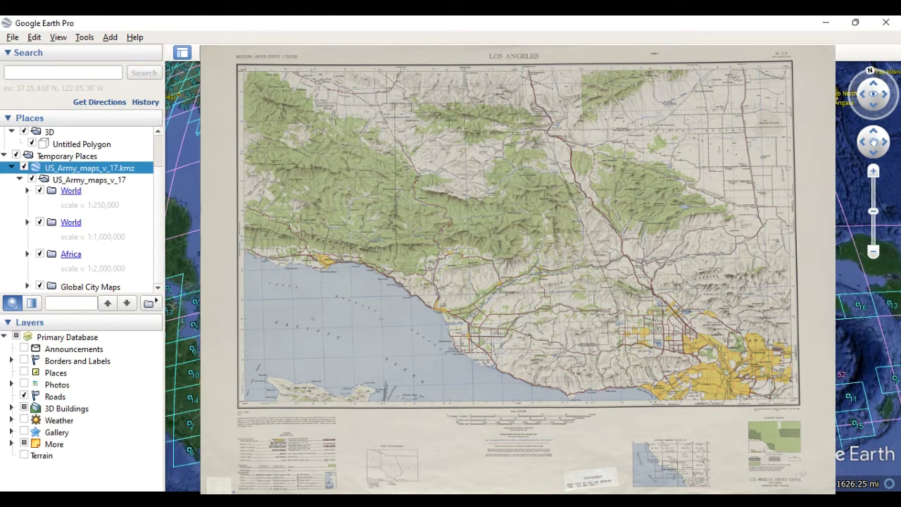
- Expand the US_Army_maps_v_17.kmz tree again and look through its map folders by scale
key(Left)
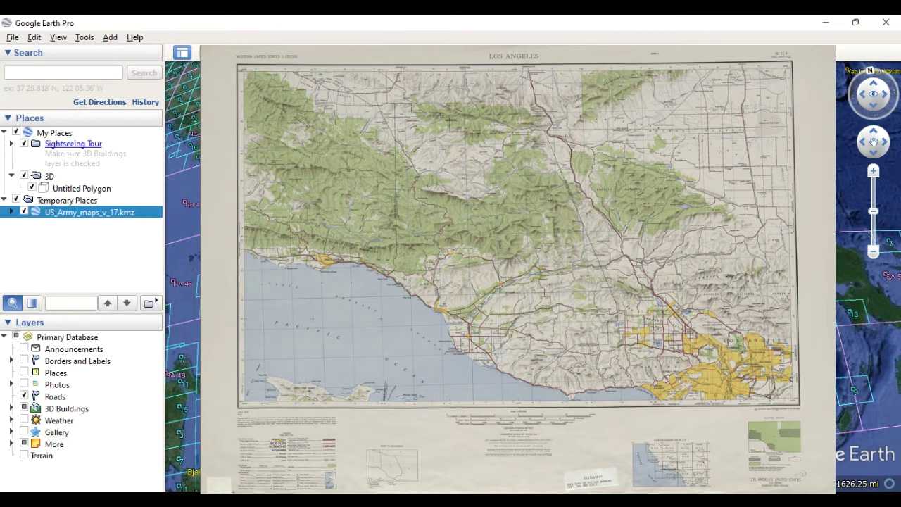
click(11, 212)
click(19, 224)
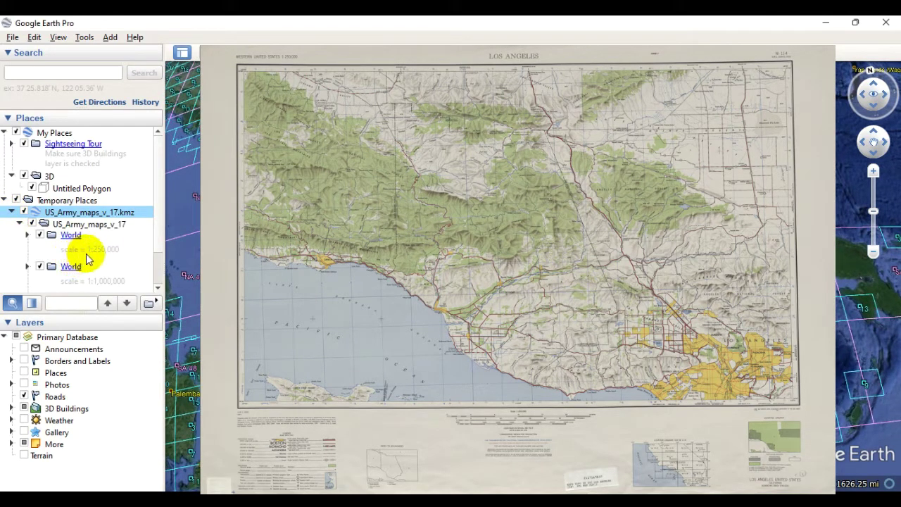
scroll(85, 287, down, 1)
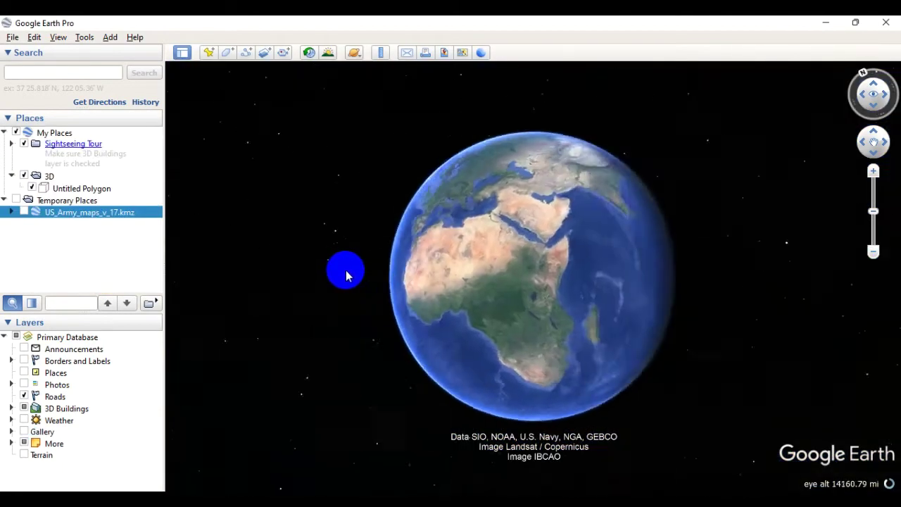
- Turn the globe toward Southeast Asia and show the US_Army_maps_v_17.kmz grid over Borneo
drag(346, 268, 290, 265)
click(16, 200)
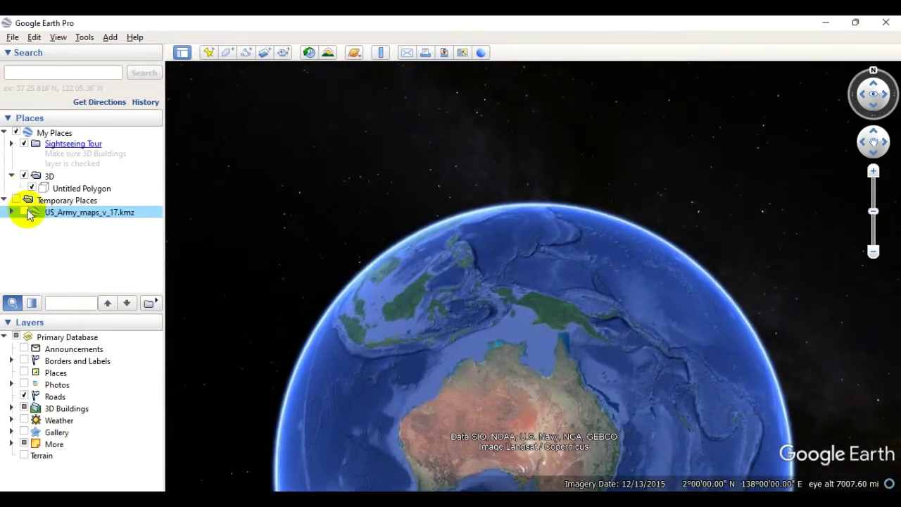
double_click(427, 288)
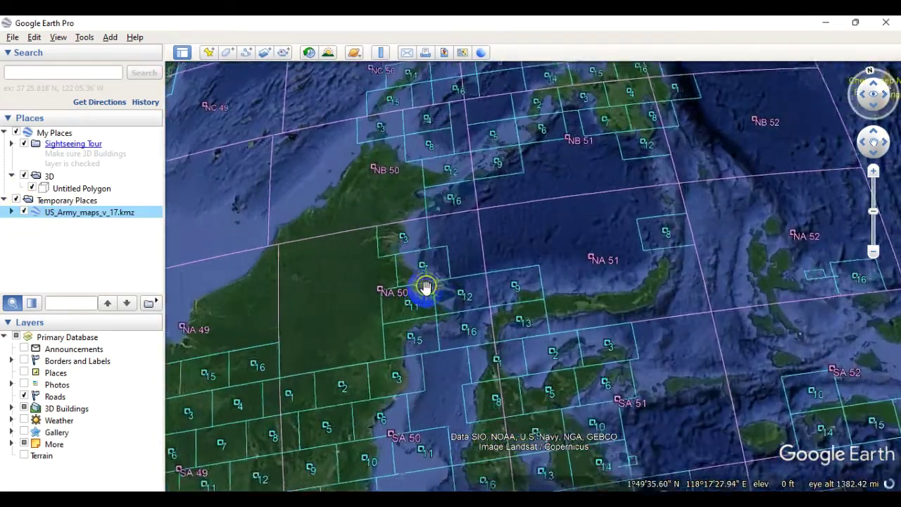
drag(425, 287, 479, 258)
- Open the US_Army_maps_v_17 folder and examine its World, Africa and Global City Maps entries
click(11, 212)
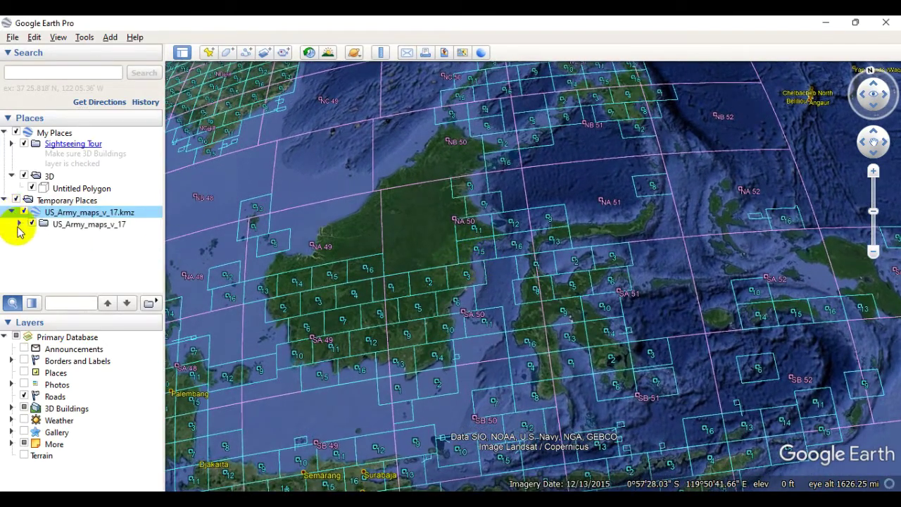
click(19, 224)
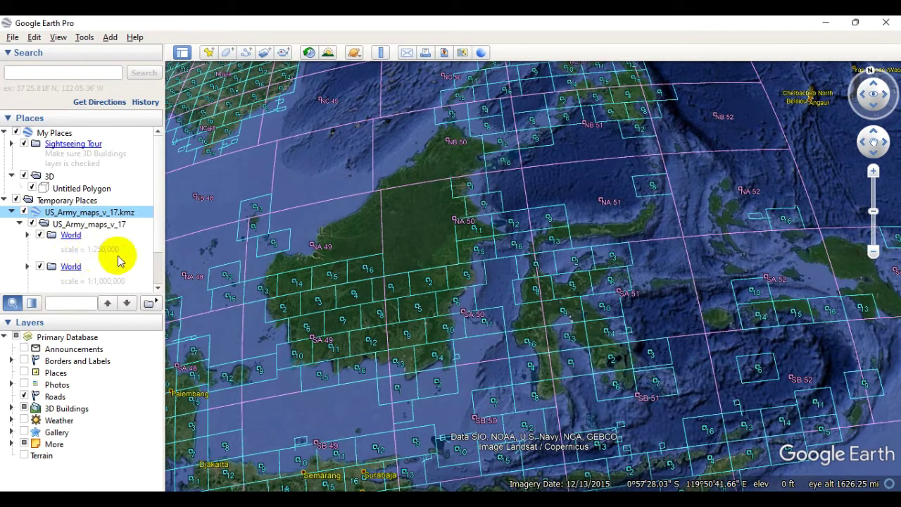
scroll(96, 275, down, 1)
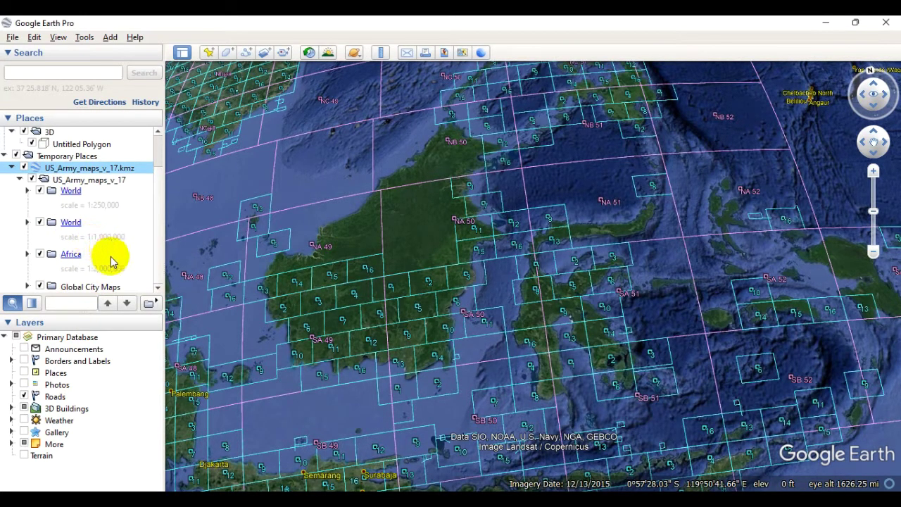
drag(332, 294, 396, 265)
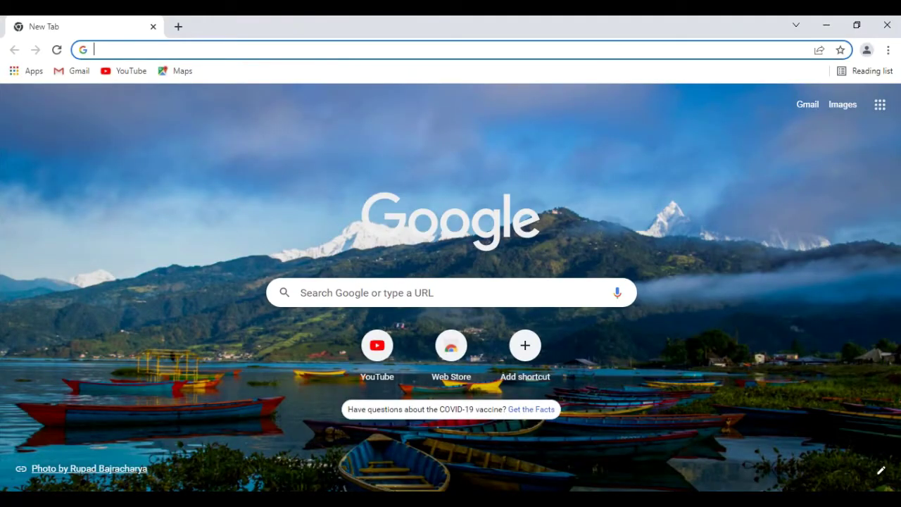
- In Chrome, search Google for "us army maps .kmz"
click(230, 53)
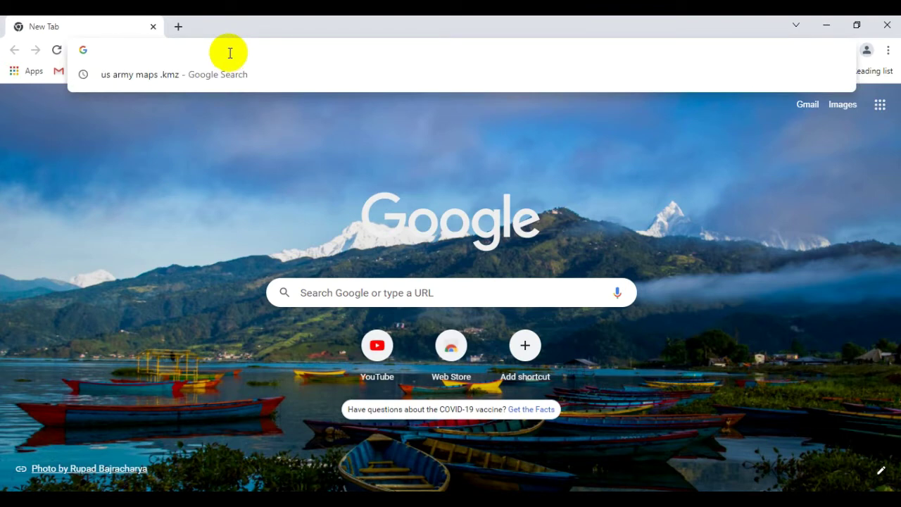
text(US)
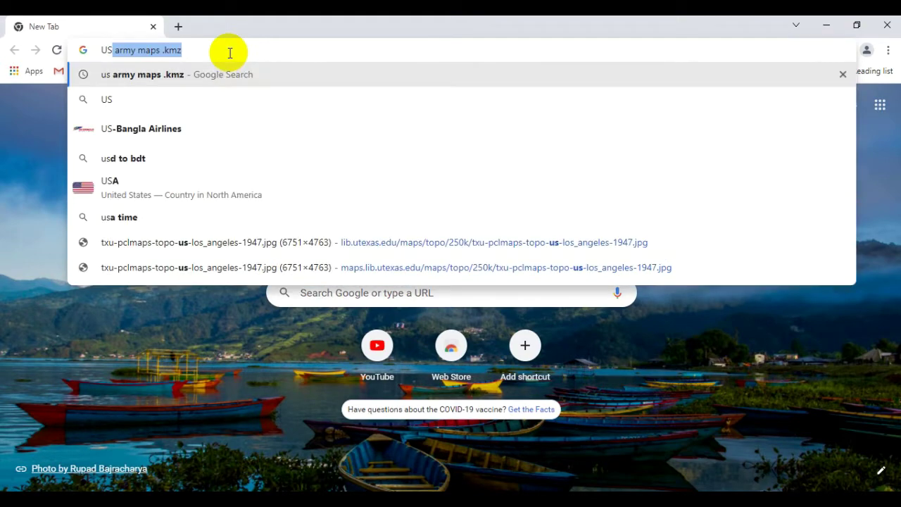
key(Right)
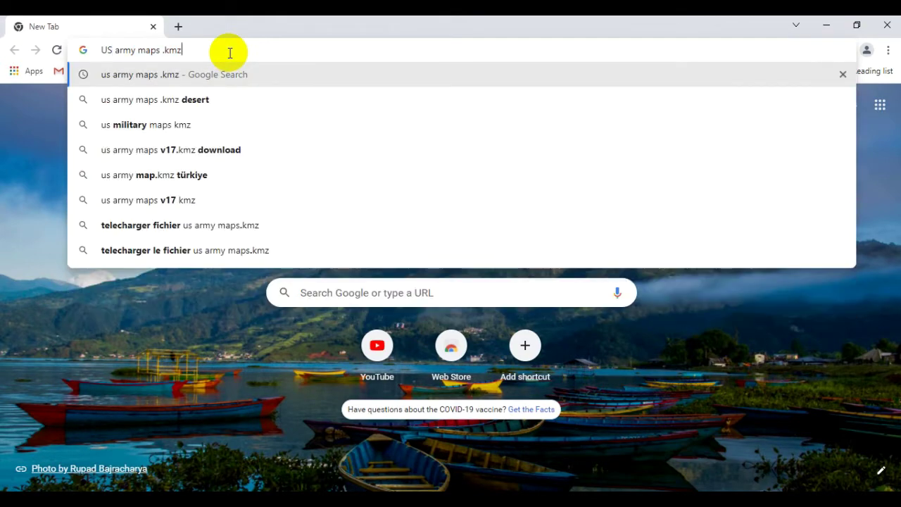
key(Return)
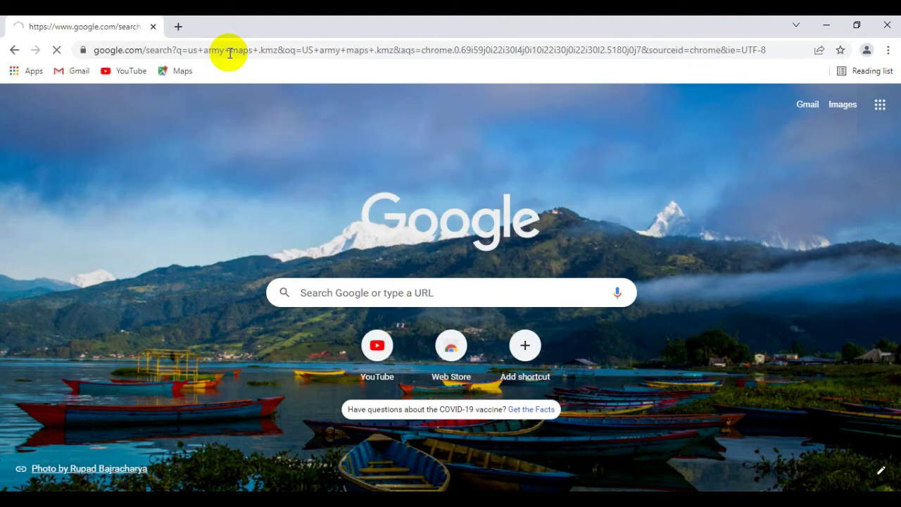
- Download the US_Army_maps_v_17 KMZ file from the lib.utexas.edu search result and show it in its folder
scroll(151, 223, down, 2)
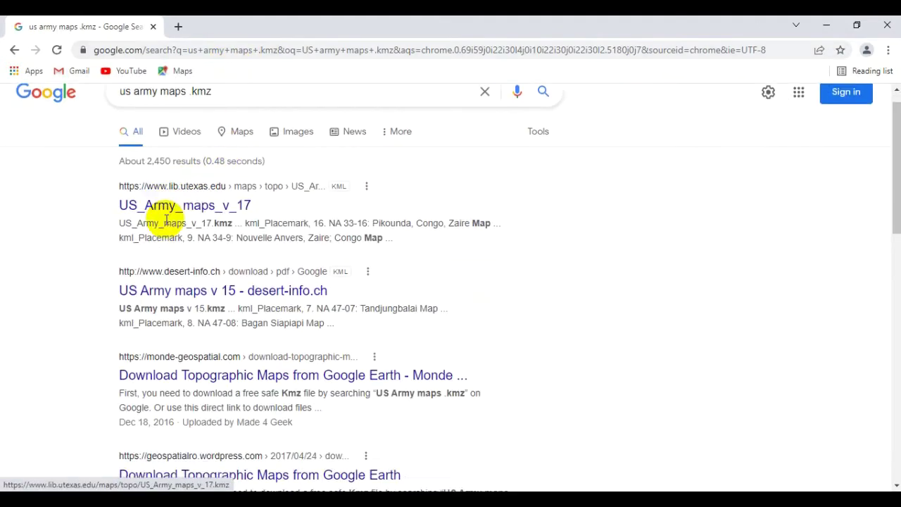
scroll(174, 176, up, 1)
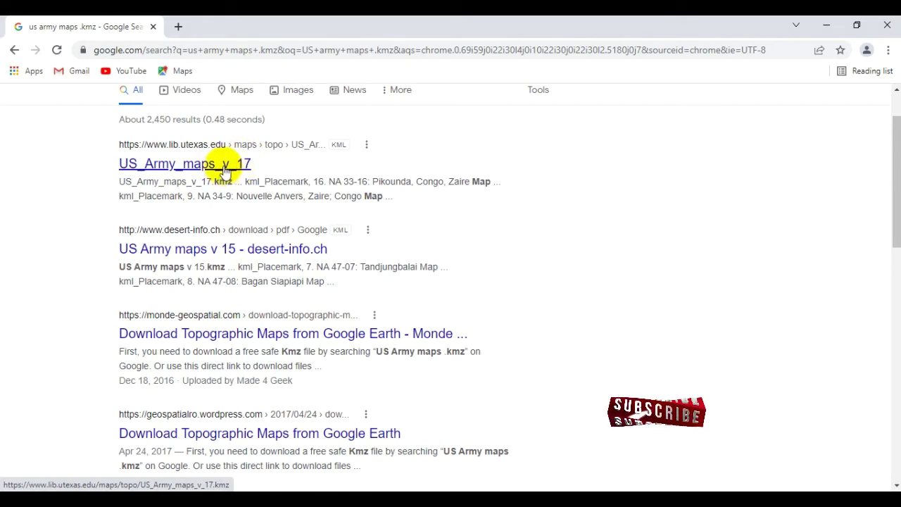
click(226, 169)
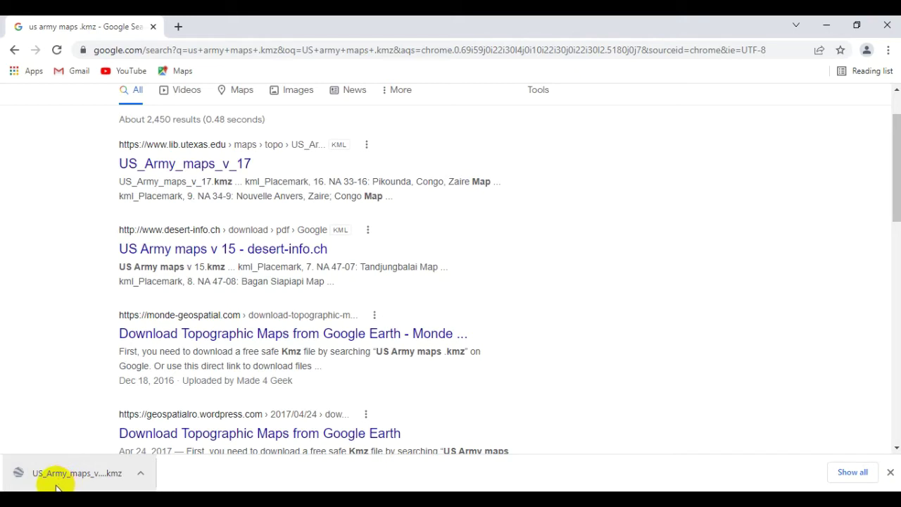
right_click(56, 486)
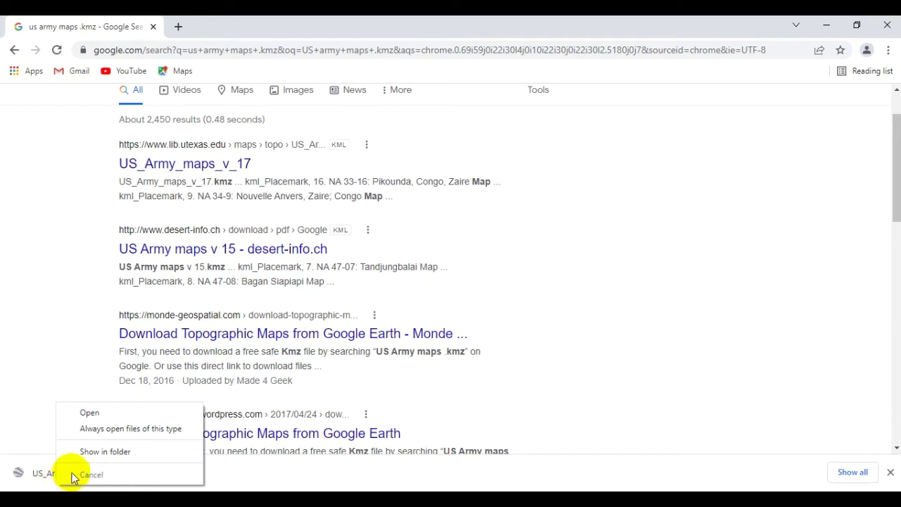
click(95, 461)
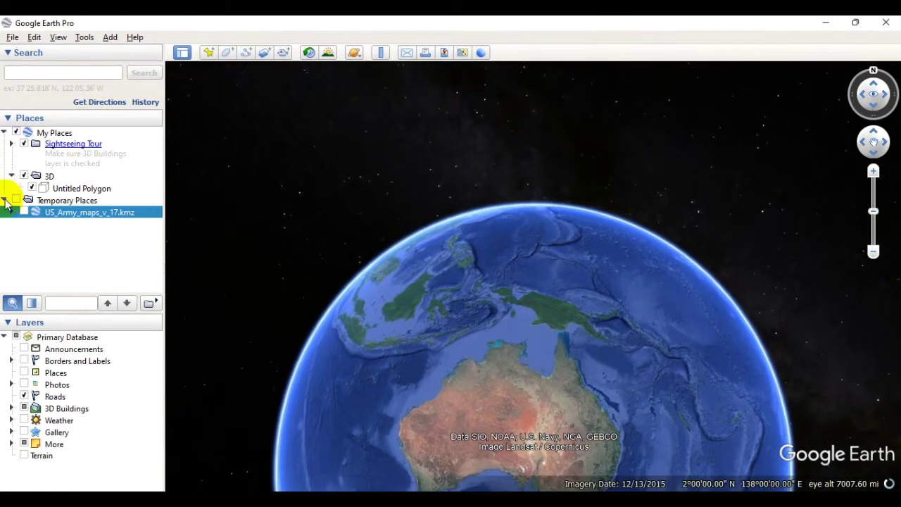
- In Google Earth Pro, turn on the downloaded US_Army_maps_v_17.kmz layer and zoom in to its grid over Borneo
click(25, 212)
scroll(416, 290, up, 3)
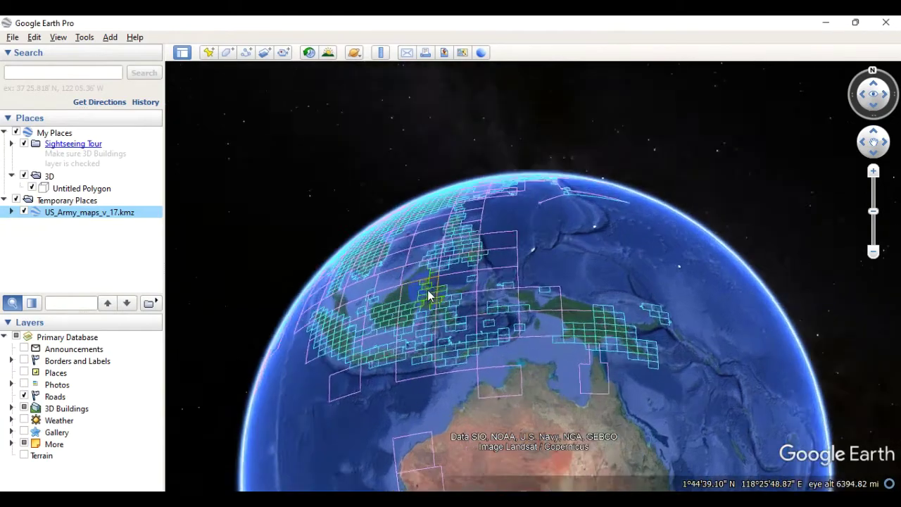
scroll(428, 289, up, 3)
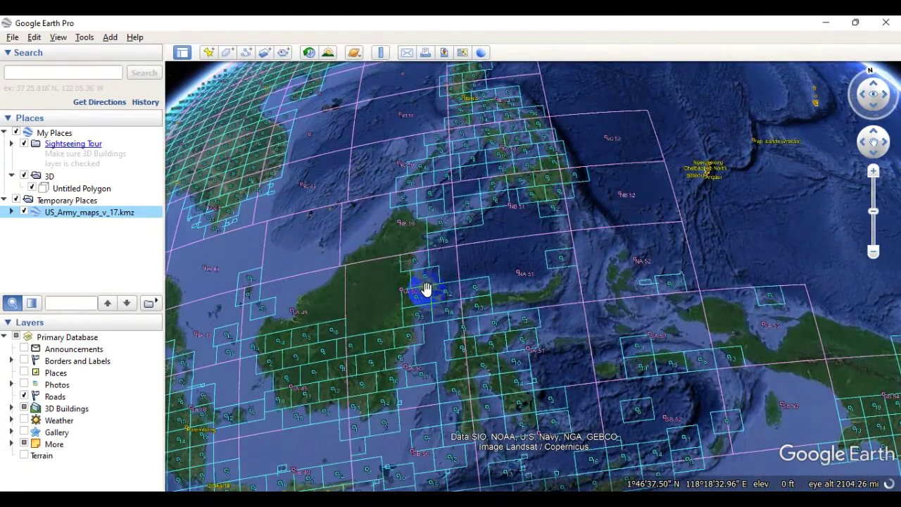
scroll(426, 287, up, 3)
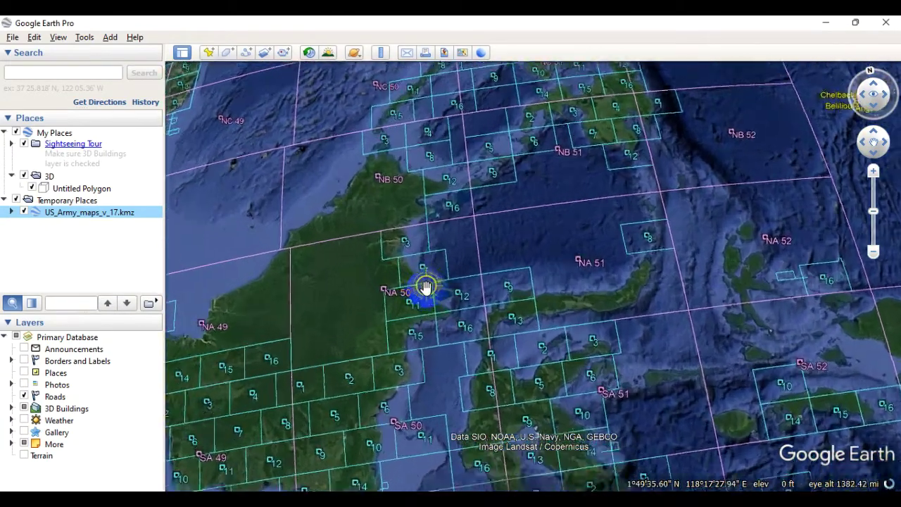
scroll(426, 288, down, 3)
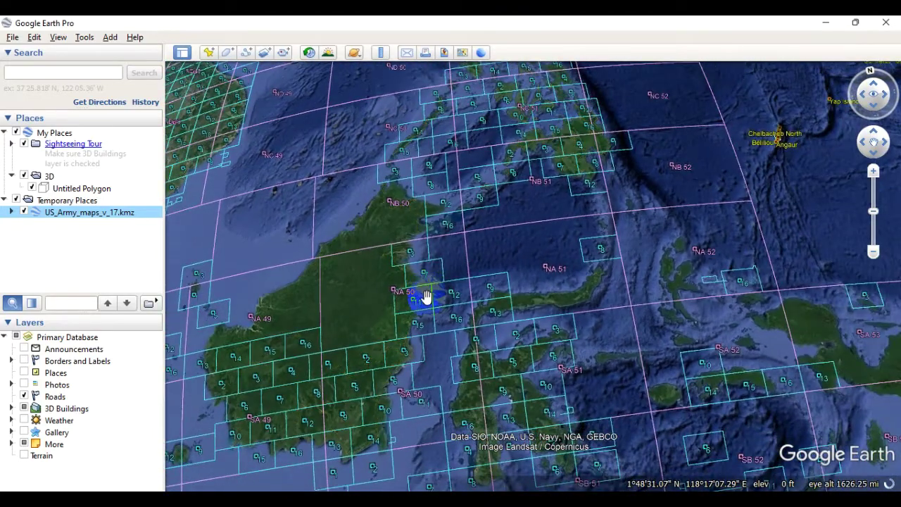
drag(426, 298, 437, 252)
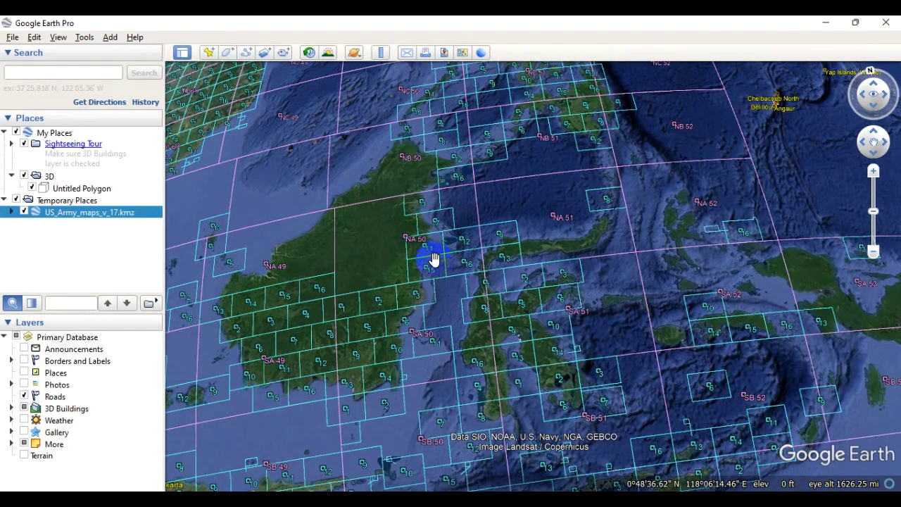
drag(422, 272, 471, 259)
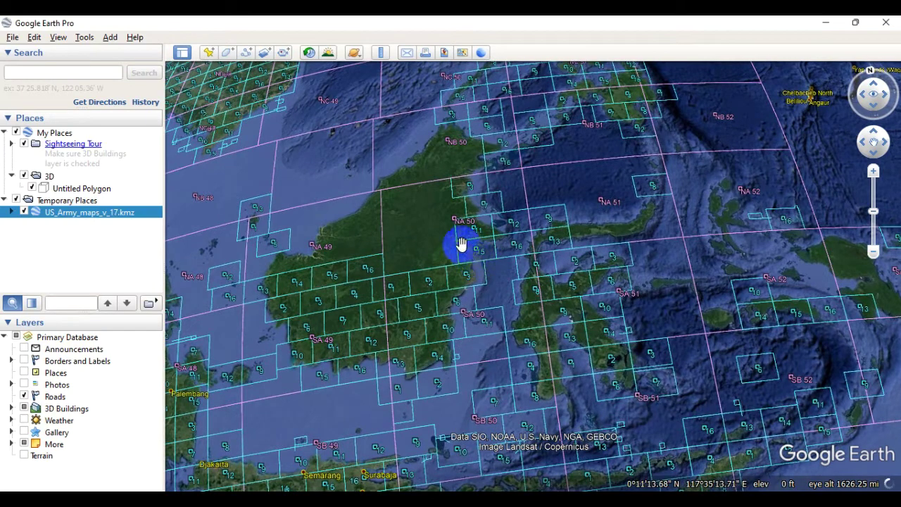
- Expand US_Army_maps_v_17.kmz down to its scale folders and examine the map sheet grid around Borneo
click(10, 212)
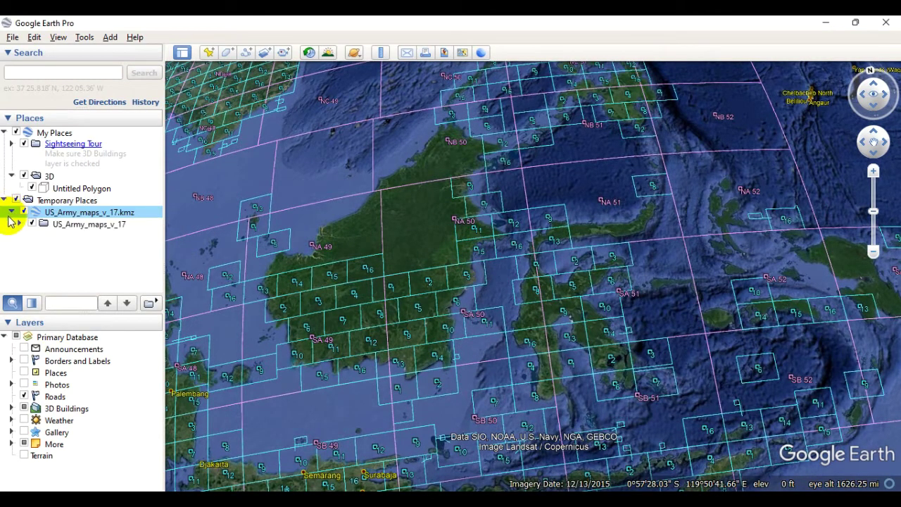
click(19, 224)
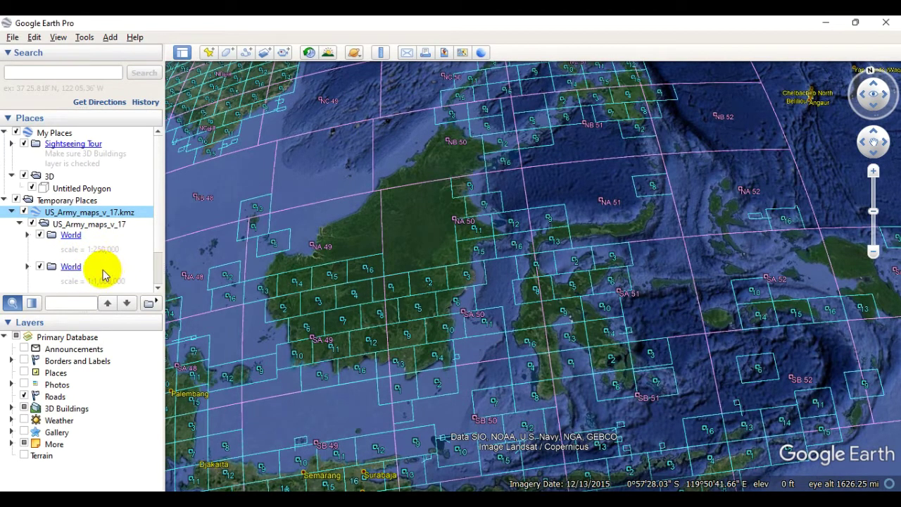
scroll(92, 283, down, 3)
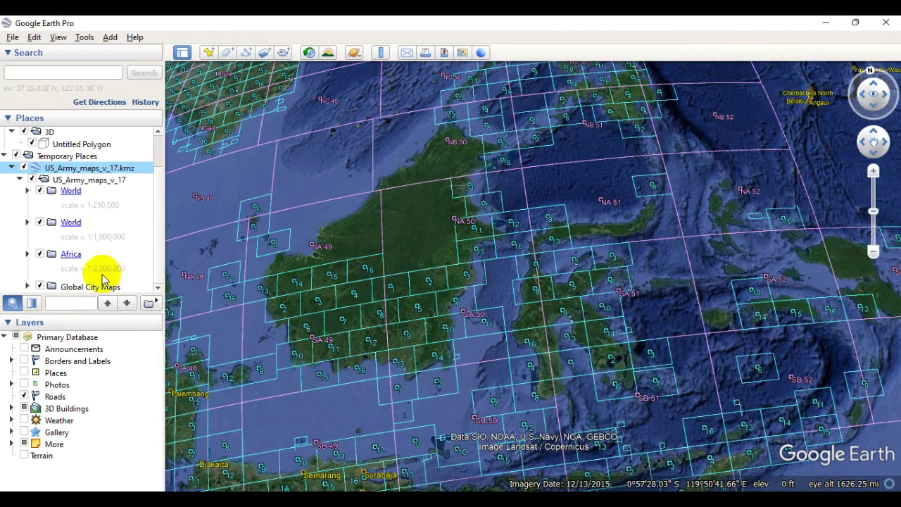
click(418, 298)
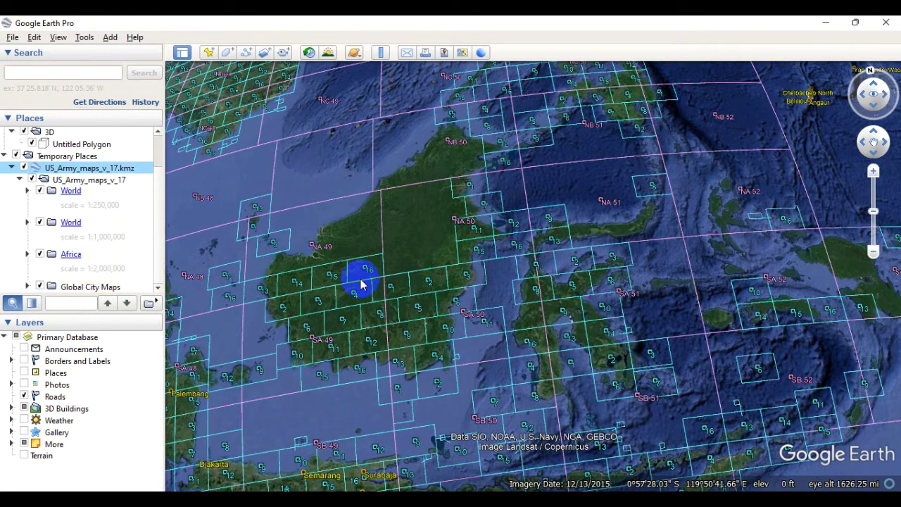
drag(359, 277, 397, 266)
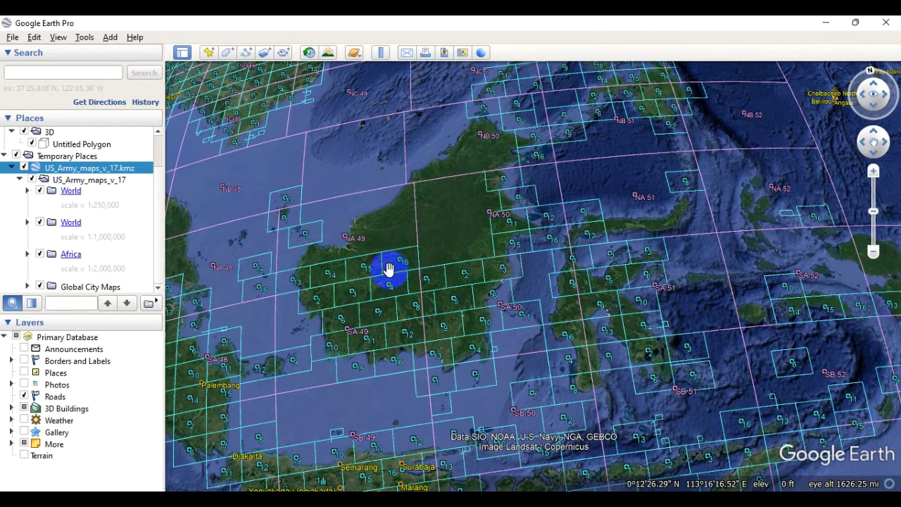
click(452, 282)
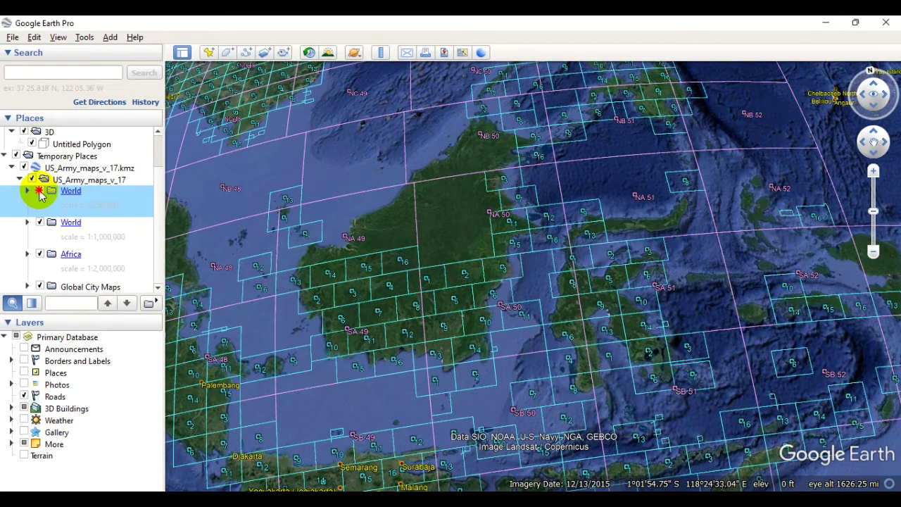
- Hide the World 1:250,000 and World 1:1,000,000 map grids of US_Army_maps_v_17
click(39, 192)
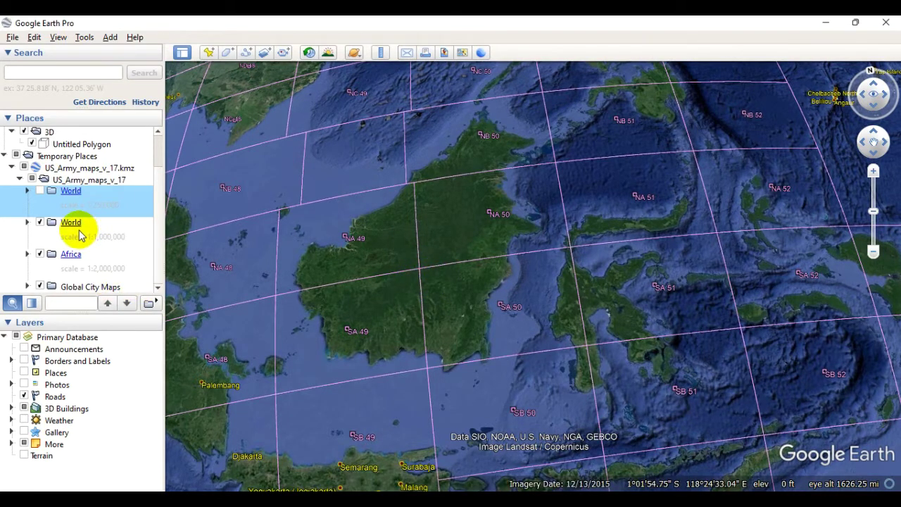
click(40, 222)
click(39, 222)
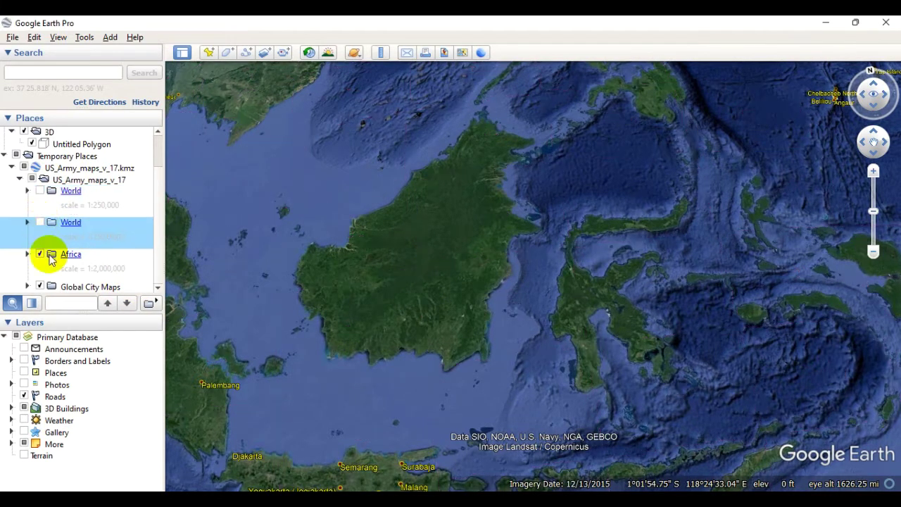
- Fly to the Africa 1:2,000,000 map grid, look over its coverage and hide that layer
click(69, 255)
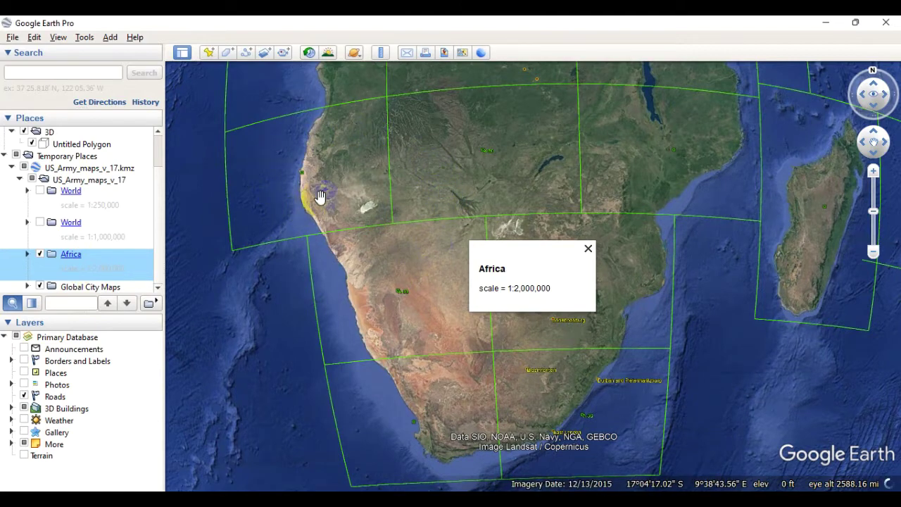
drag(304, 209, 316, 332)
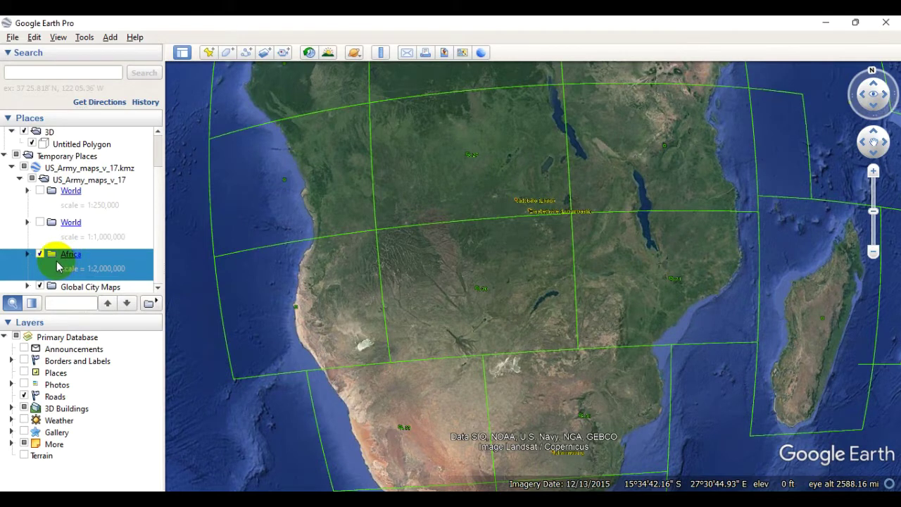
click(40, 255)
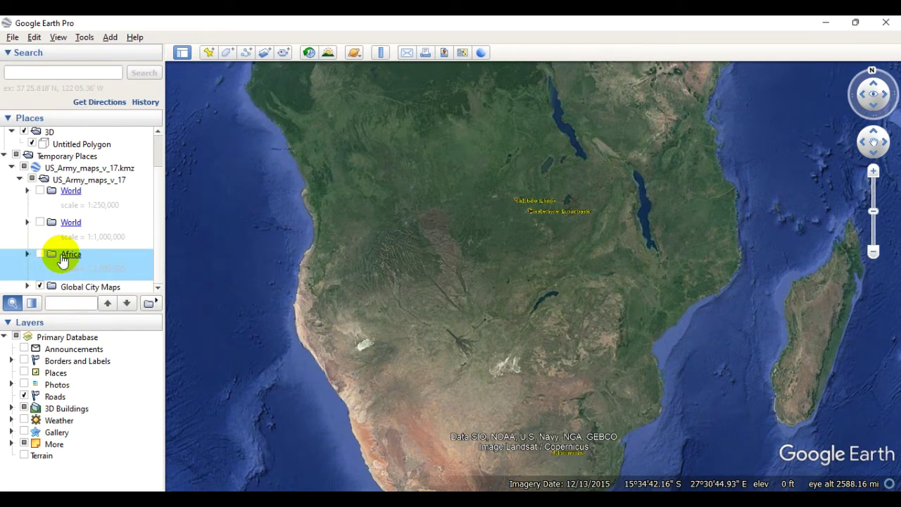
- Show the World 1:250,000 grid again and examine its numbered map sheets over central Africa
click(40, 190)
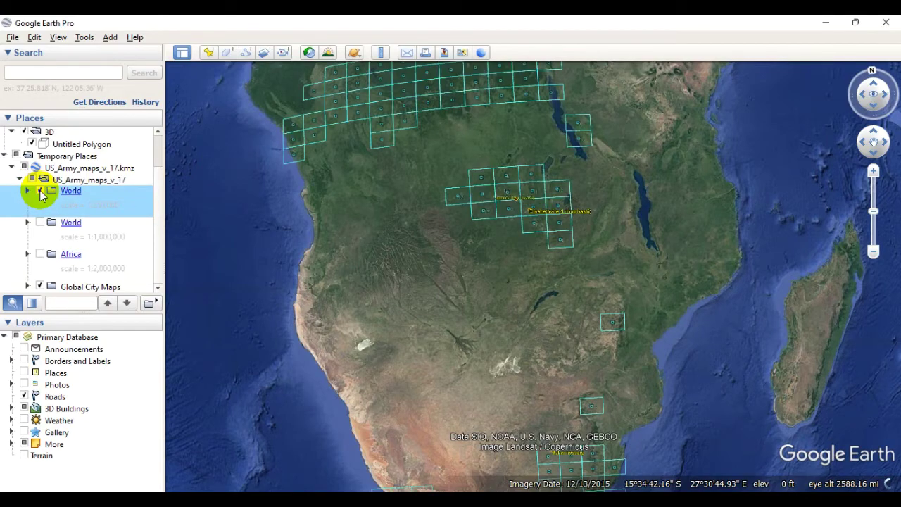
drag(368, 207, 423, 227)
scroll(423, 227, up, 5)
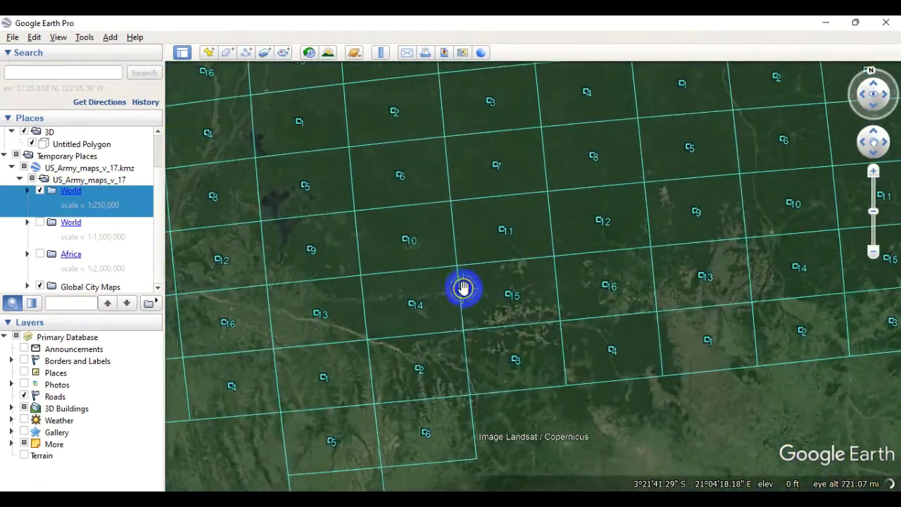
drag(493, 302, 610, 380)
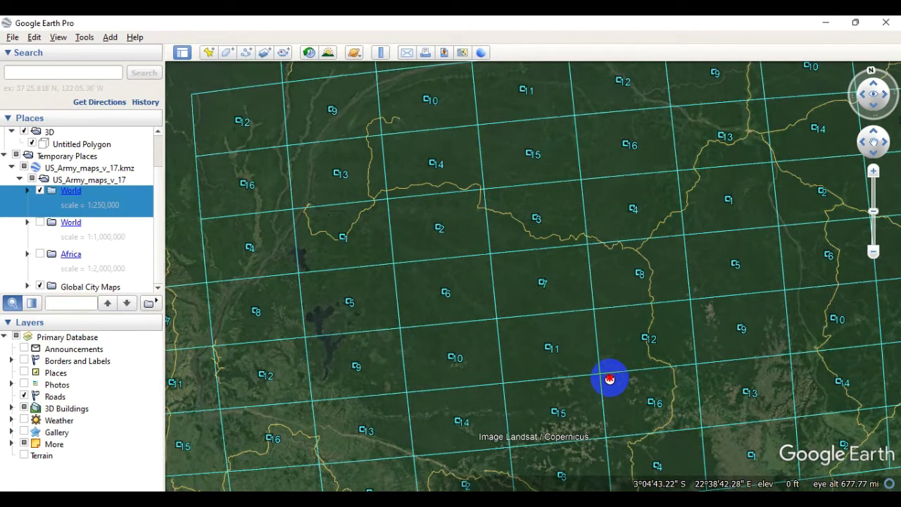
mouse_move(610, 379)
mouse_down()
mouse_move(621, 381)
mouse_move(622, 364)
mouse_up()
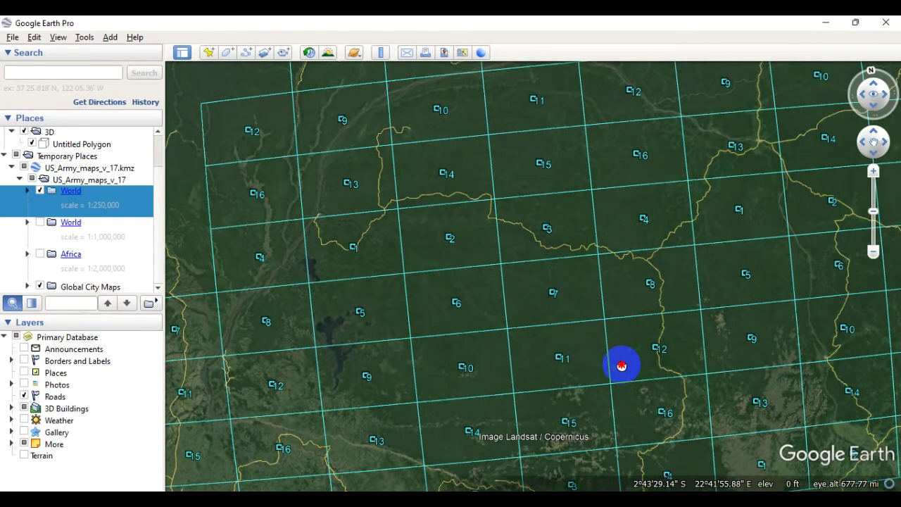
drag(622, 366, 618, 370)
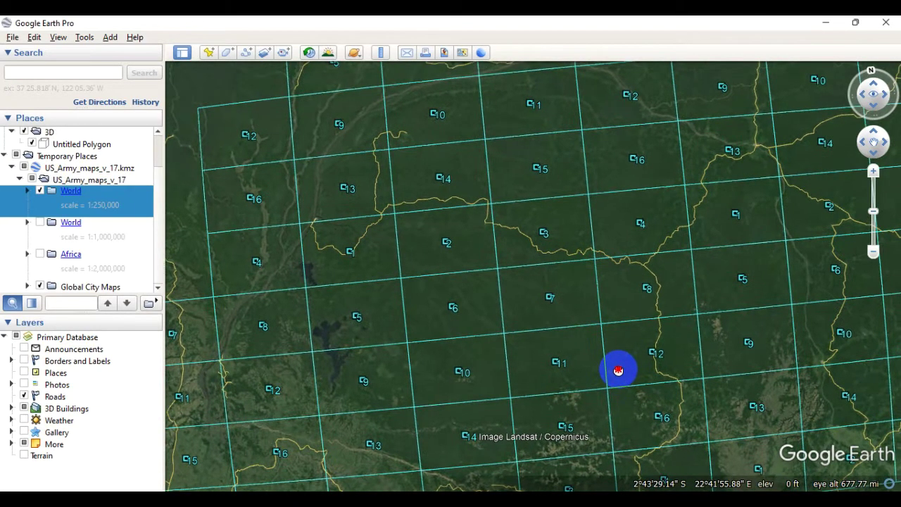
drag(618, 371, 633, 381)
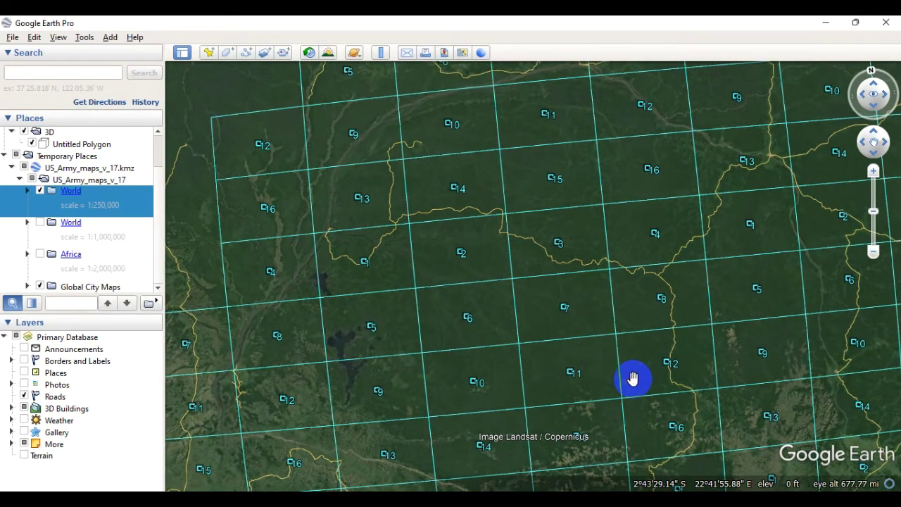
- Search for Los Angeles and fly to it
click(48, 71)
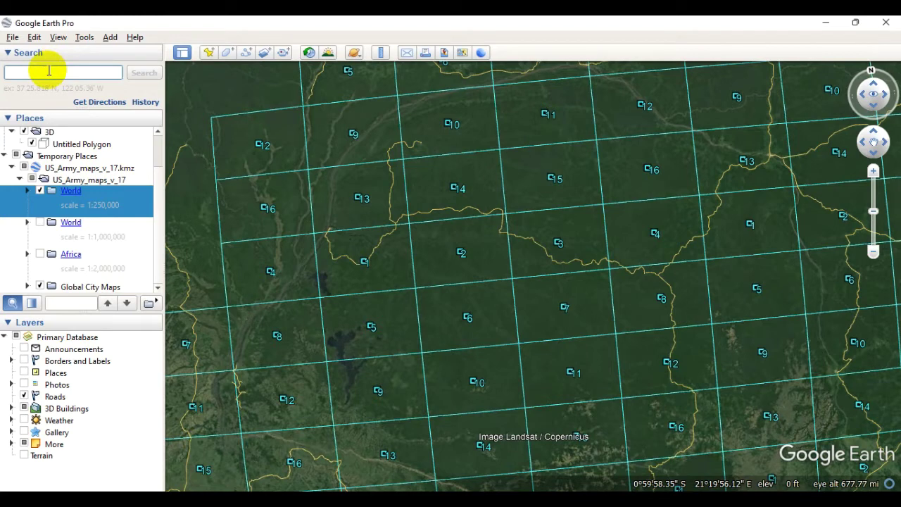
text(Los Angeles)
key(Return)
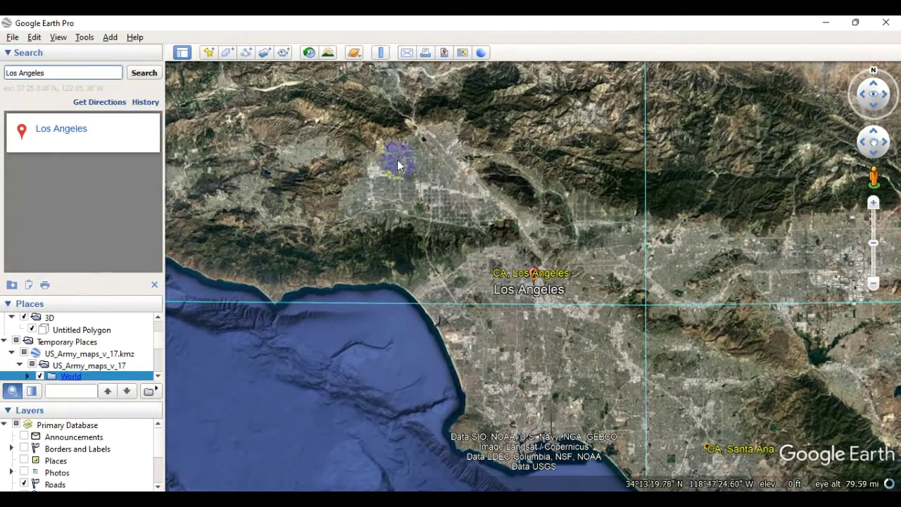
- Find the 1:250,000 sheet marker northwest of Los Angeles and open the 1947 Relief map of NI 11-4: Los Angeles
drag(398, 166, 519, 303)
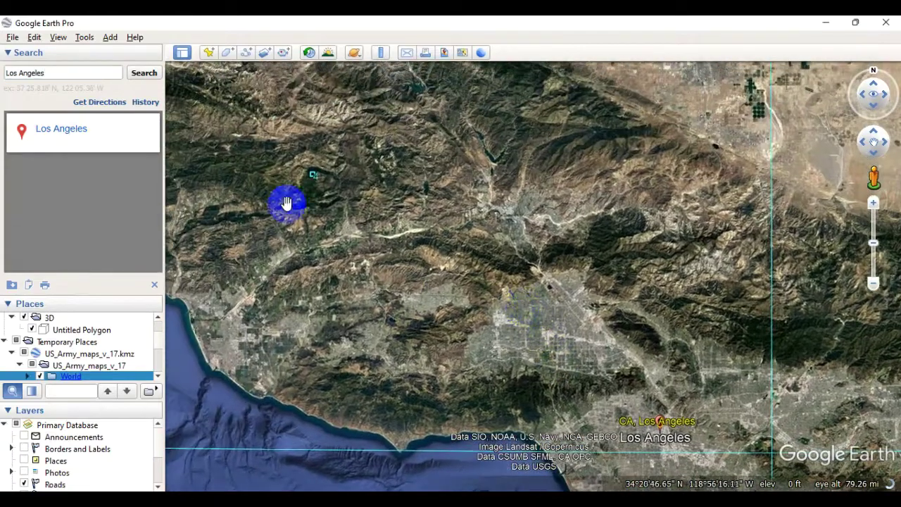
scroll(291, 205, up, 5)
mouse_move(288, 190)
mouse_down()
mouse_move(389, 242)
mouse_move(416, 220)
mouse_up()
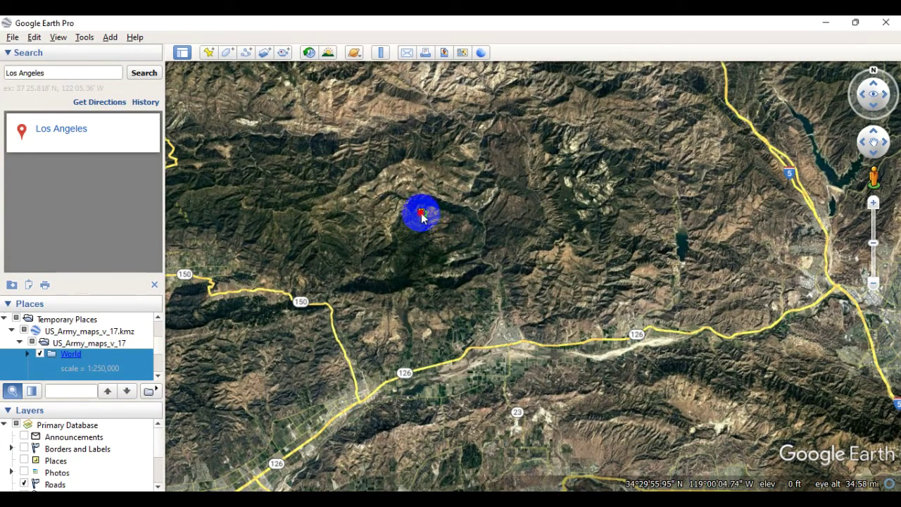
click(423, 215)
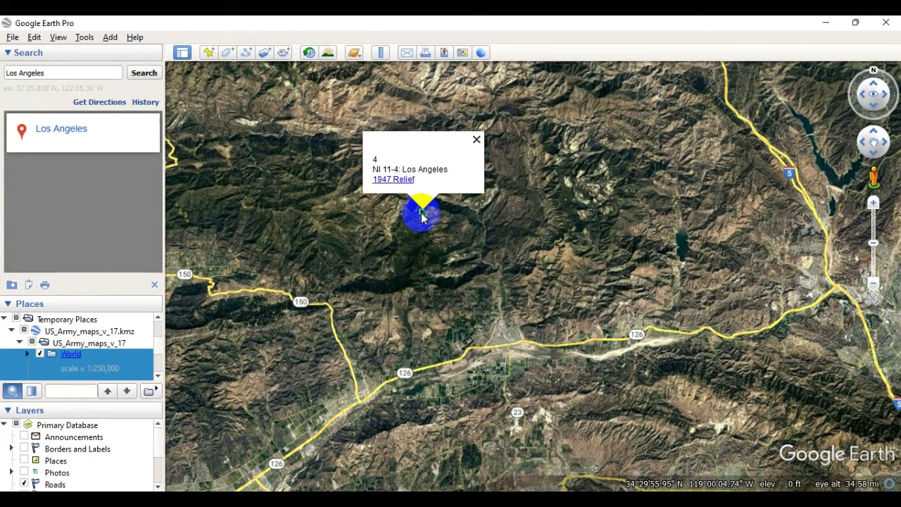
click(397, 184)
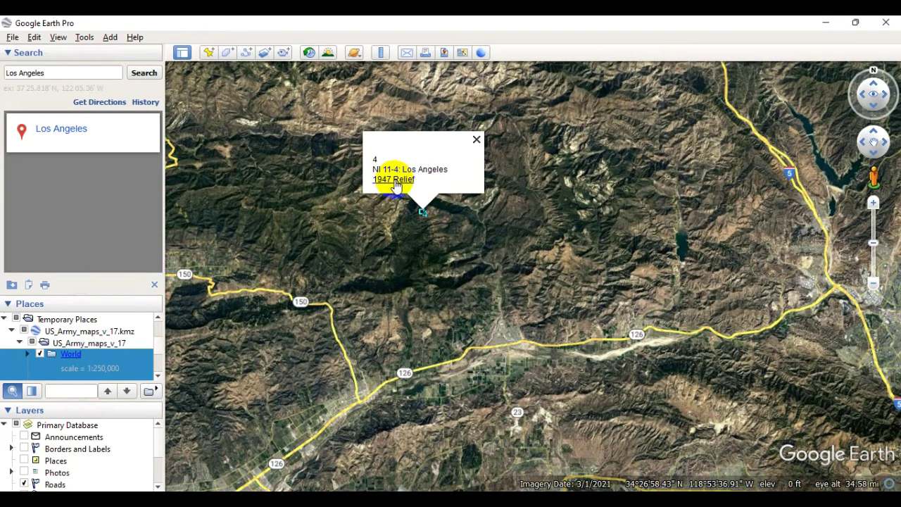
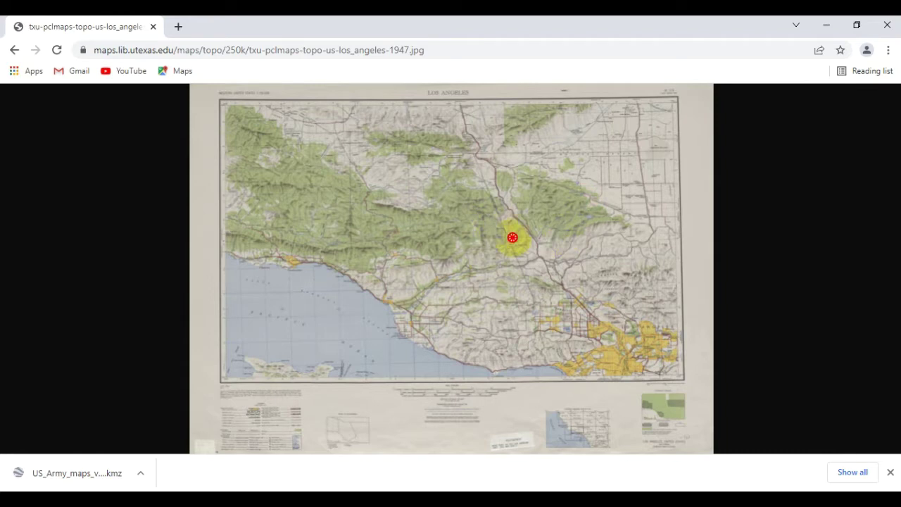
- View the 1947 Los Angeles topographic map at full size and examine its detail around Piru and the Santa Clara River
click(515, 215)
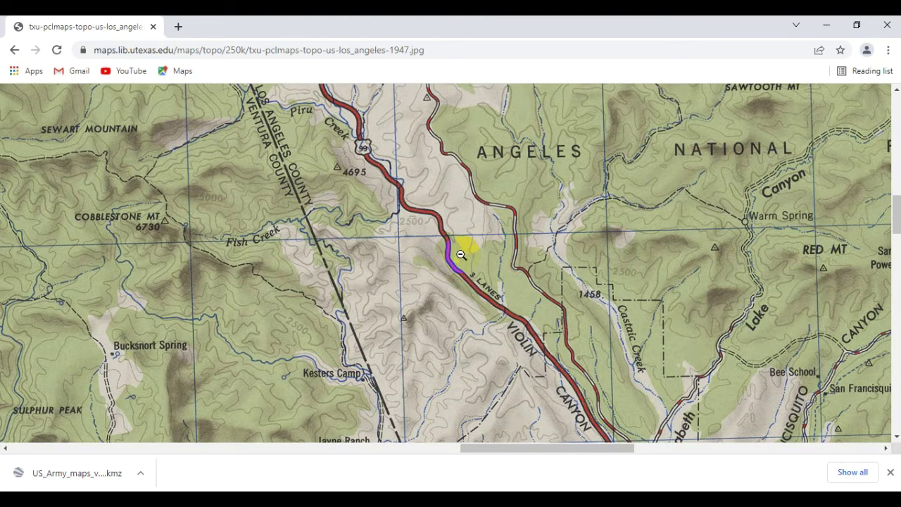
scroll(460, 254, down, 4)
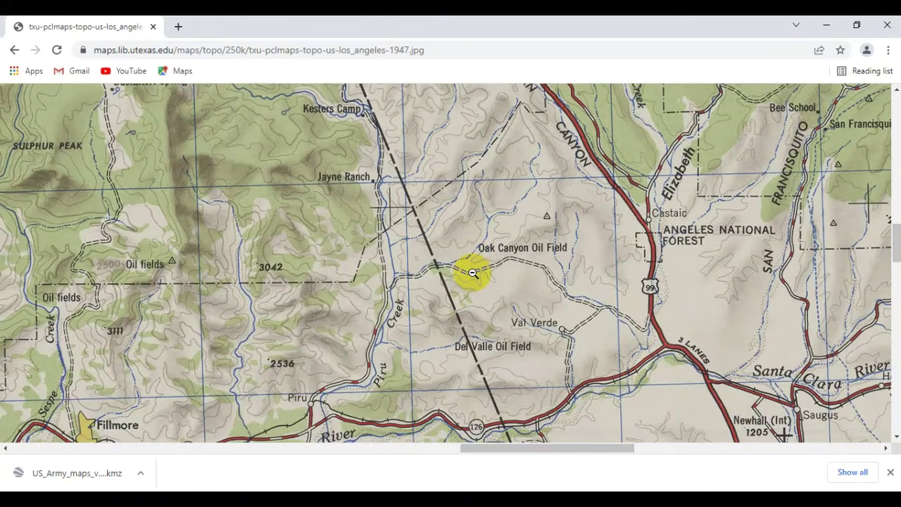
scroll(472, 274, down, 1)
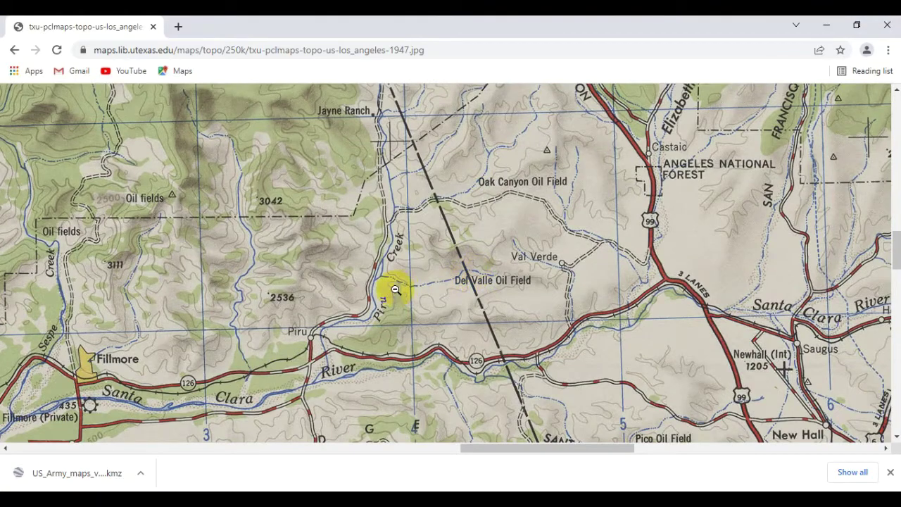
scroll(329, 292, down, 3)
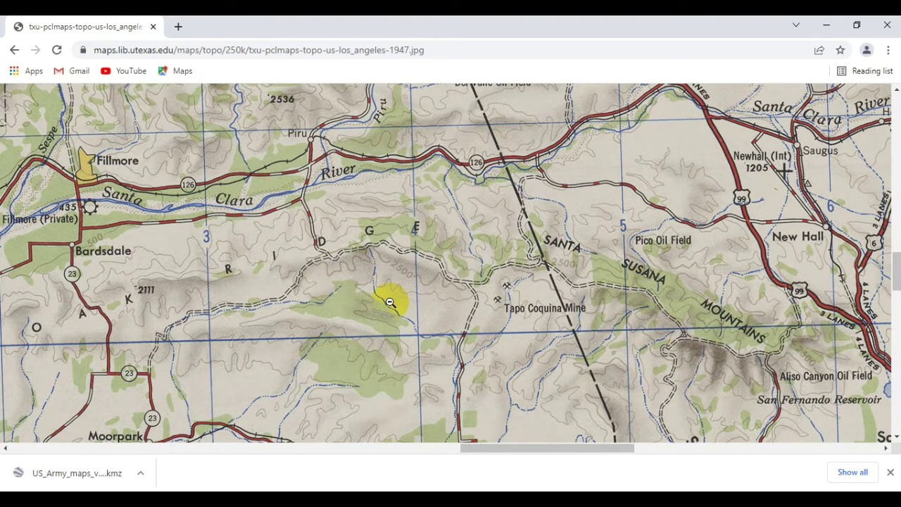
scroll(390, 302, down, 1)
scroll(390, 302, up, 2)
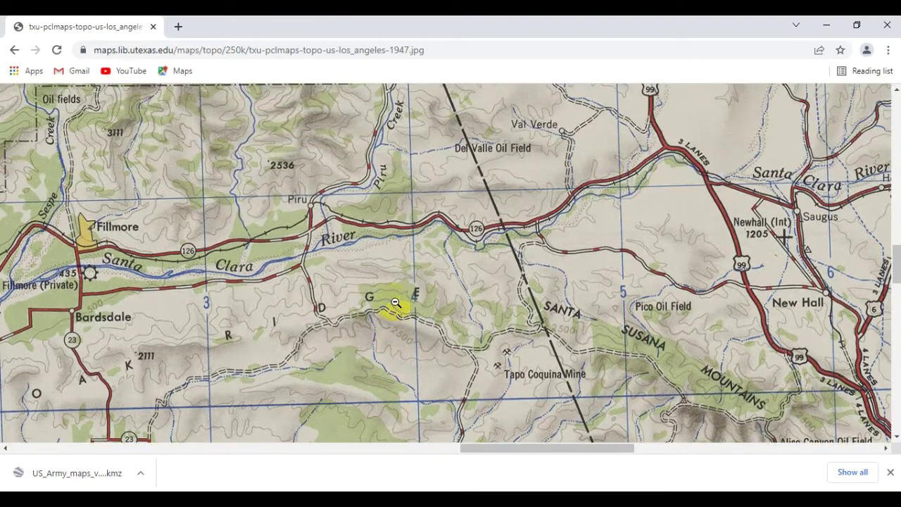
scroll(396, 302, up, 2)
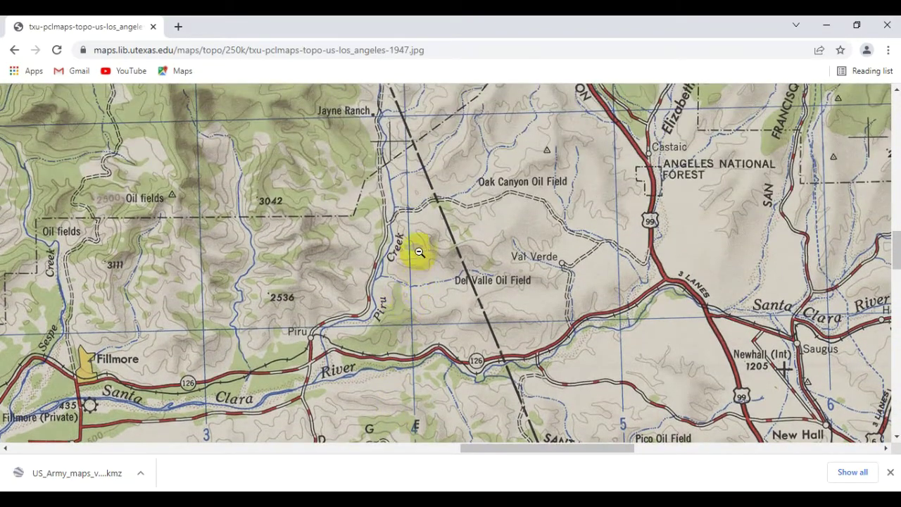
- Save the map image as a JPEG named "Los Angeless" in the Topographic Map folder on the Desktop
right_click(434, 230)
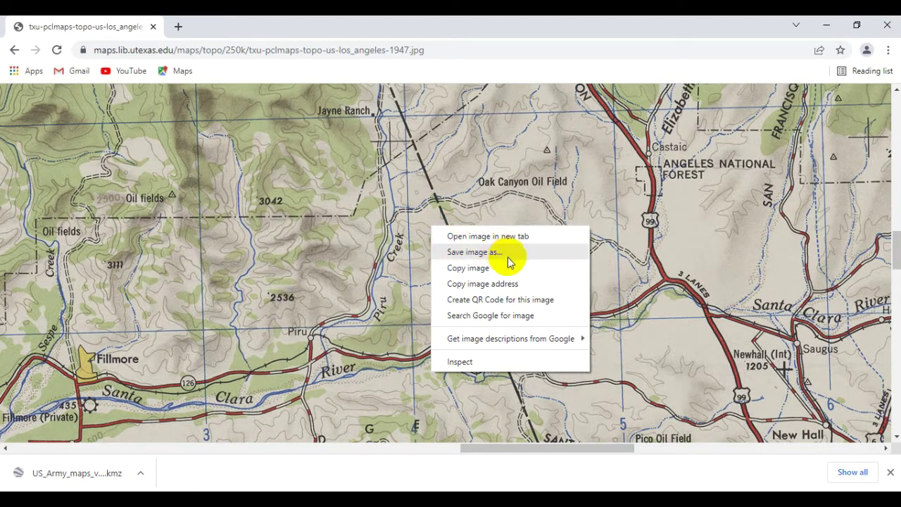
click(483, 255)
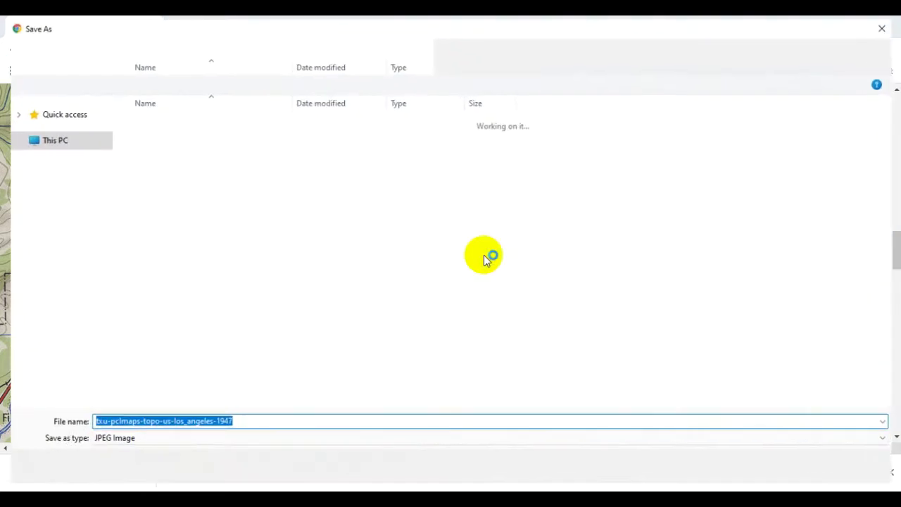
scroll(76, 201, up, 5)
click(57, 133)
scroll(125, 165, down, 1)
double_click(191, 374)
double_click(238, 421)
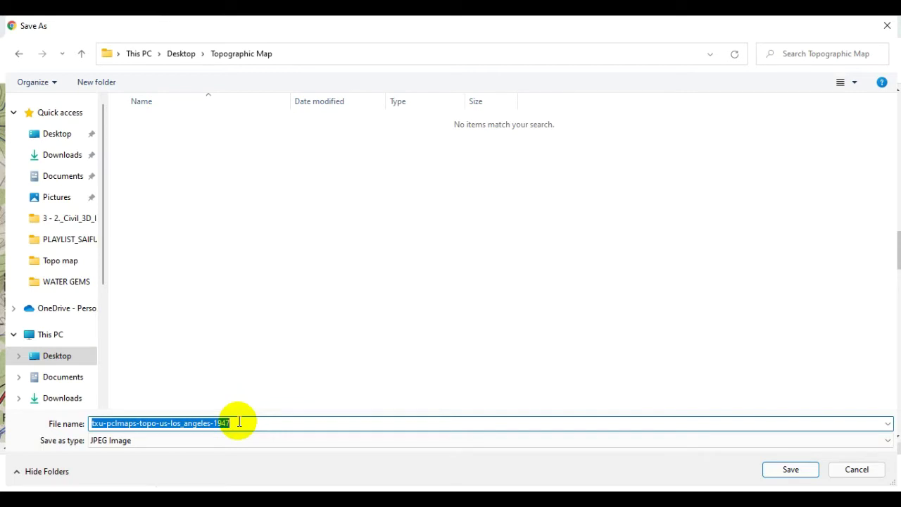
text(Lo)
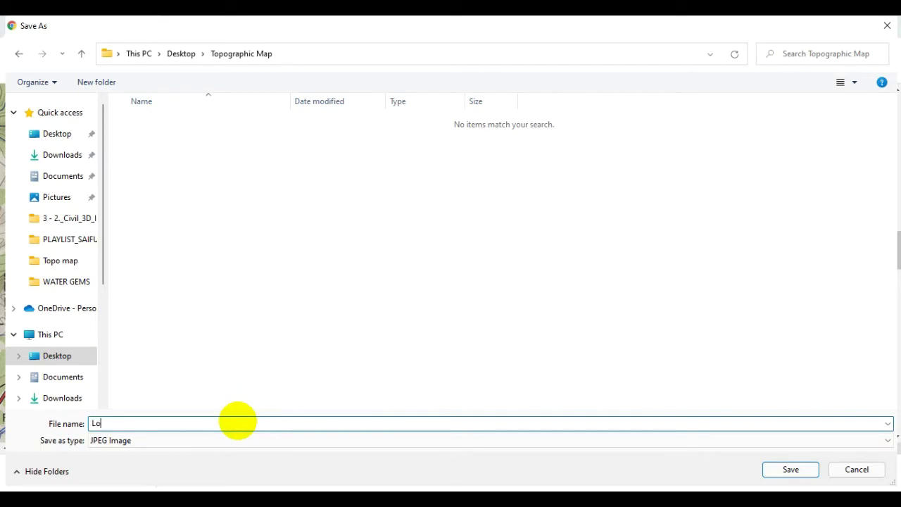
text(s Angeless)
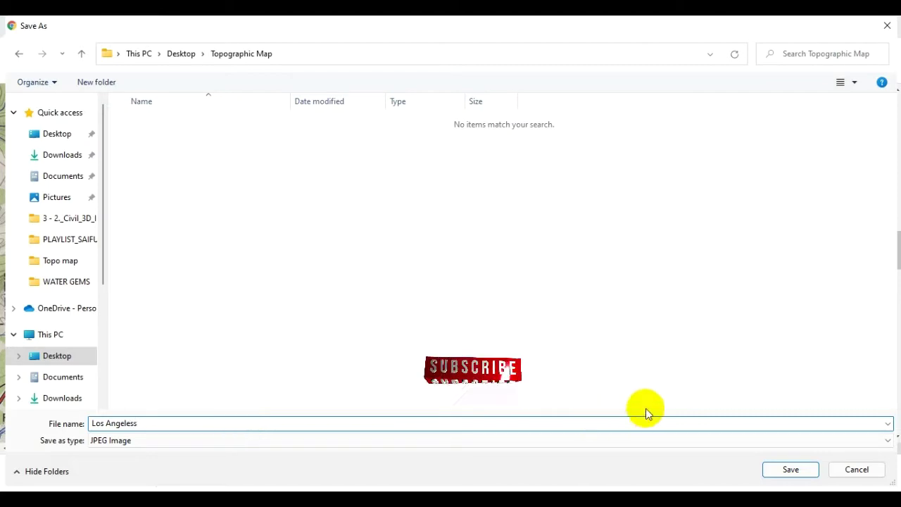
click(791, 469)
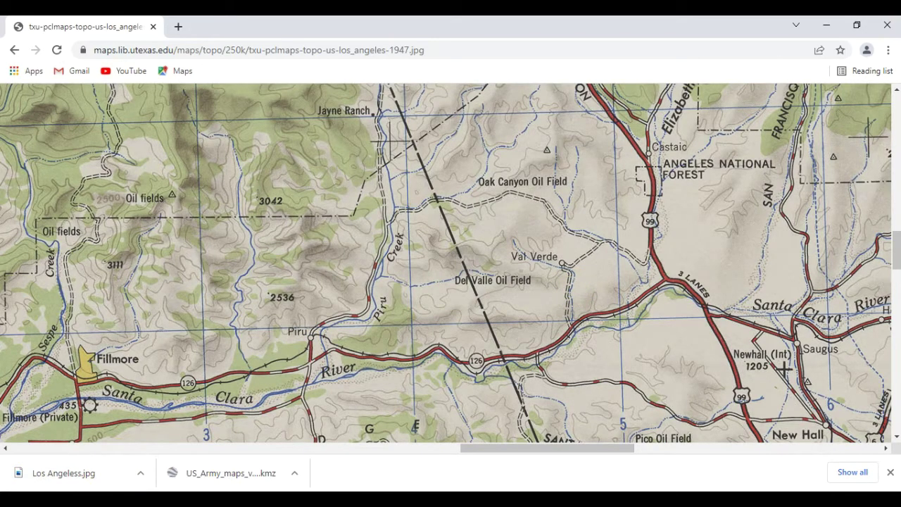
- Show the downloaded Los Angeless.jpg in its folder, open it in Photos and inspect the map enlarged to 30%
right_click(63, 472)
click(109, 438)
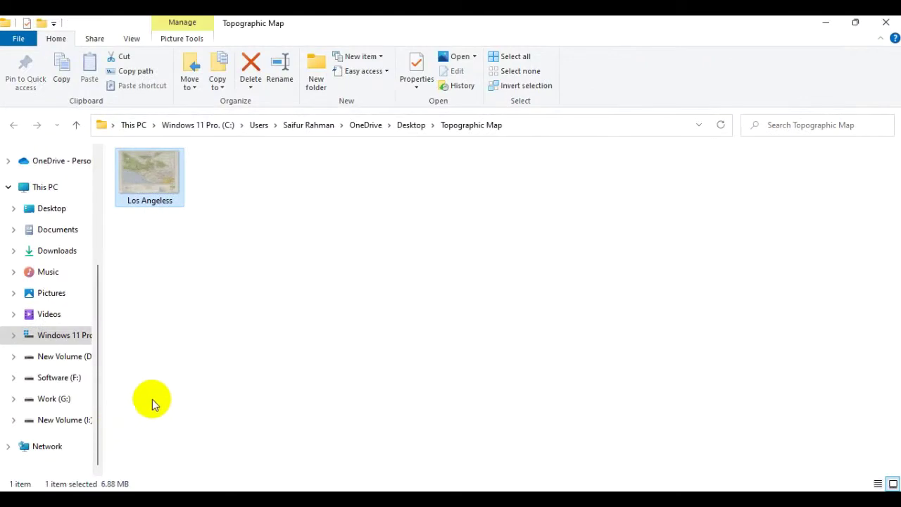
double_click(161, 185)
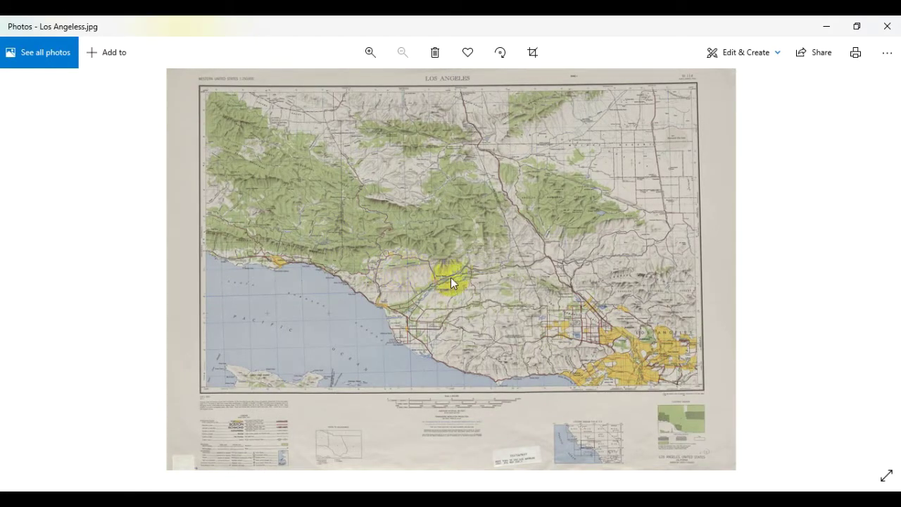
scroll(450, 278, up, 5)
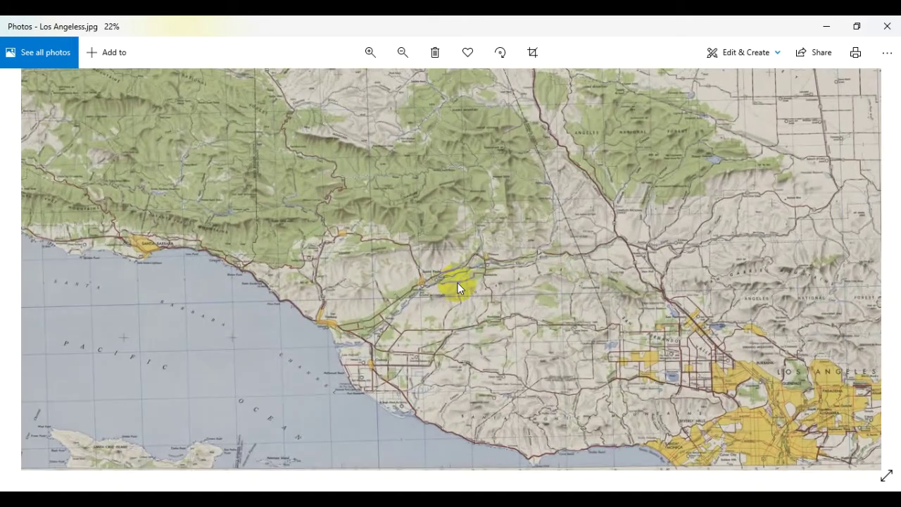
scroll(458, 283, up, 1)
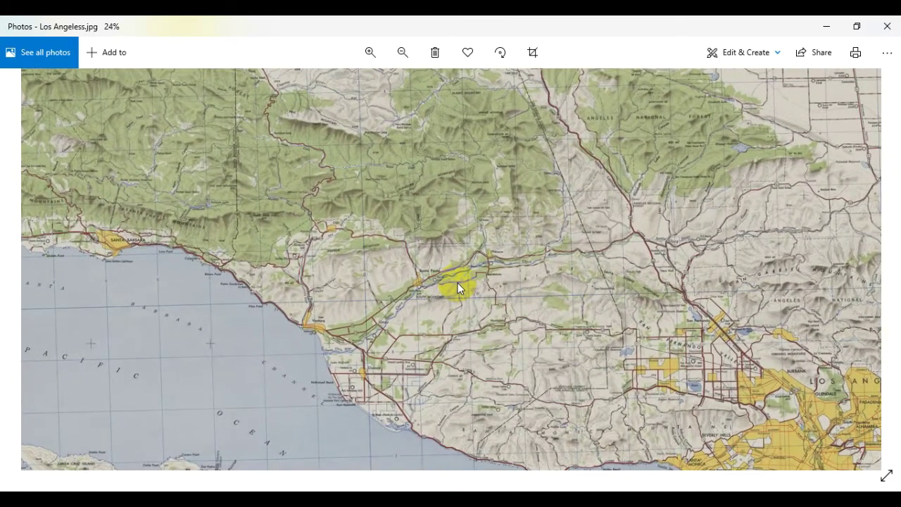
scroll(458, 283, up, 2)
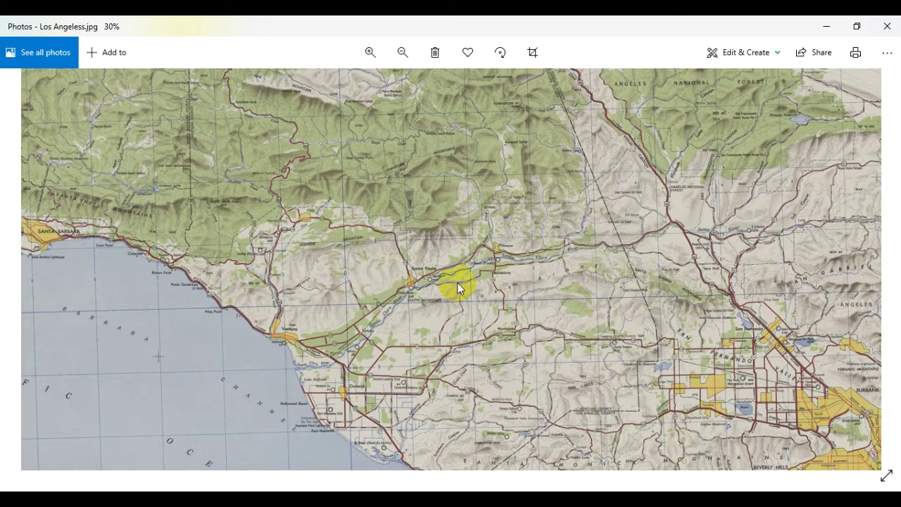
- Inspect the Los Angeles map at 53% enlargement around Ventura, Santa Paula and Moorpark
scroll(458, 283, down, 5)
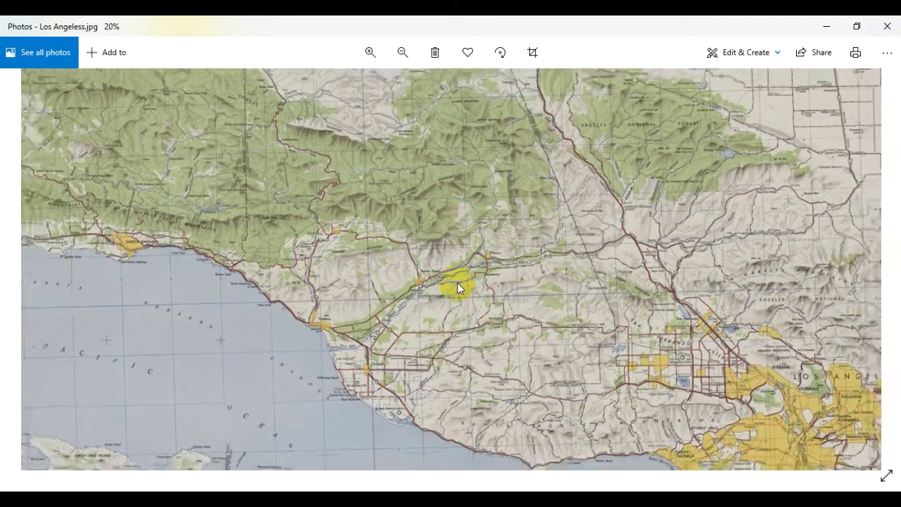
scroll(457, 283, up, 6)
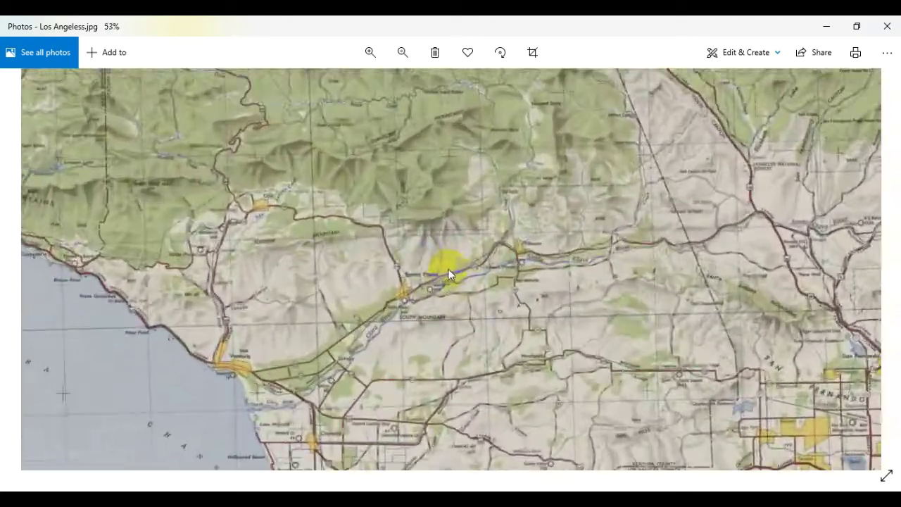
scroll(435, 261, down, 1)
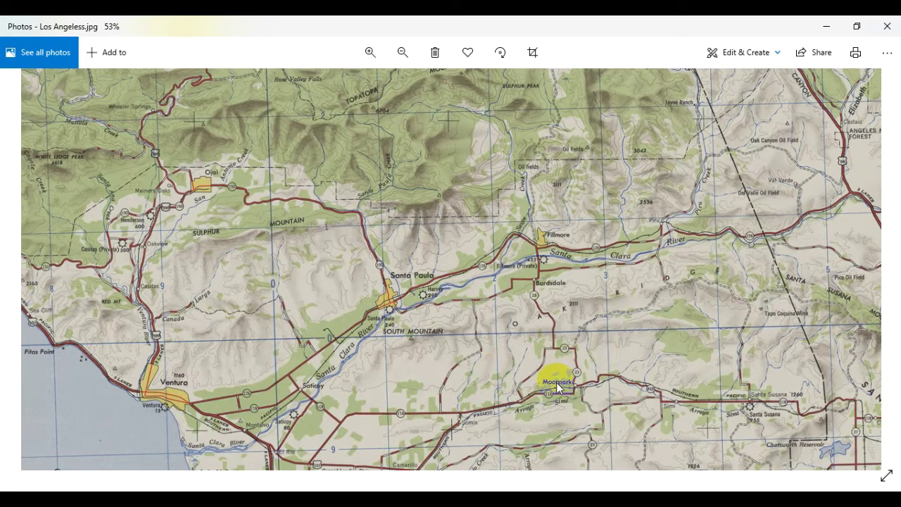
- Switch to Google Earth Pro and examine the area around the NI 11-4 marker and the coast northwest of Santa Barbara
key(alt+Tab)
click(435, 294)
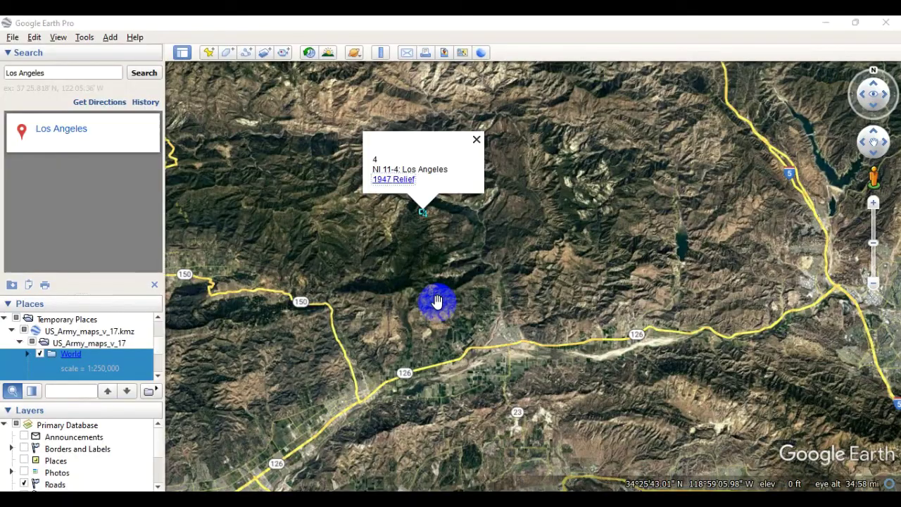
scroll(435, 295, up, 2)
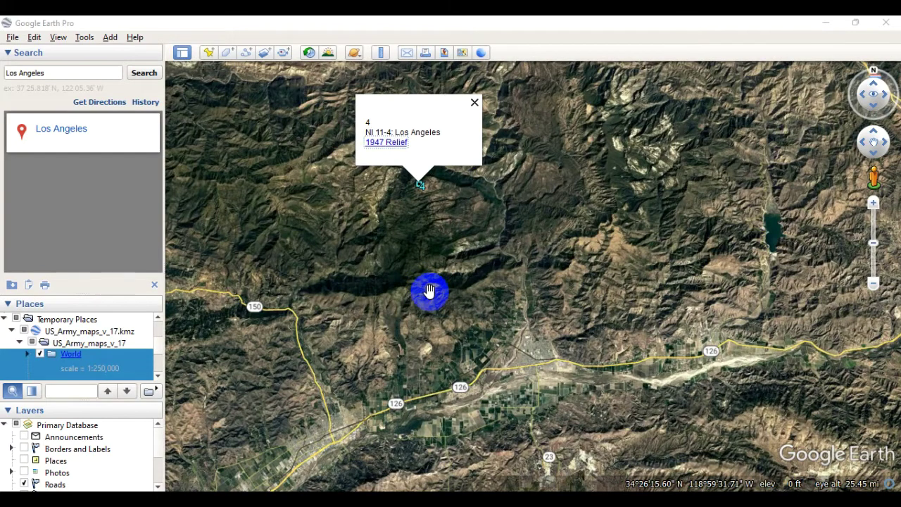
scroll(377, 244, up, 2)
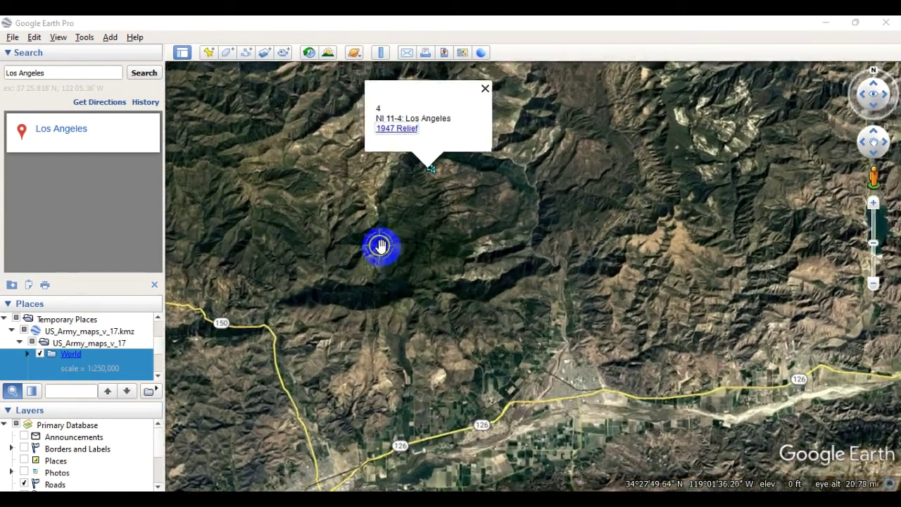
scroll(380, 246, down, 2)
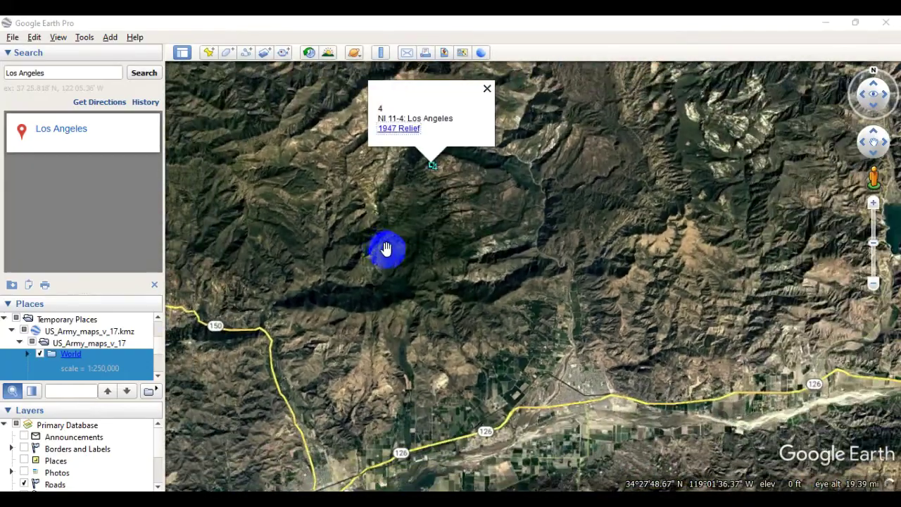
drag(378, 247, 473, 297)
scroll(453, 281, down, 5)
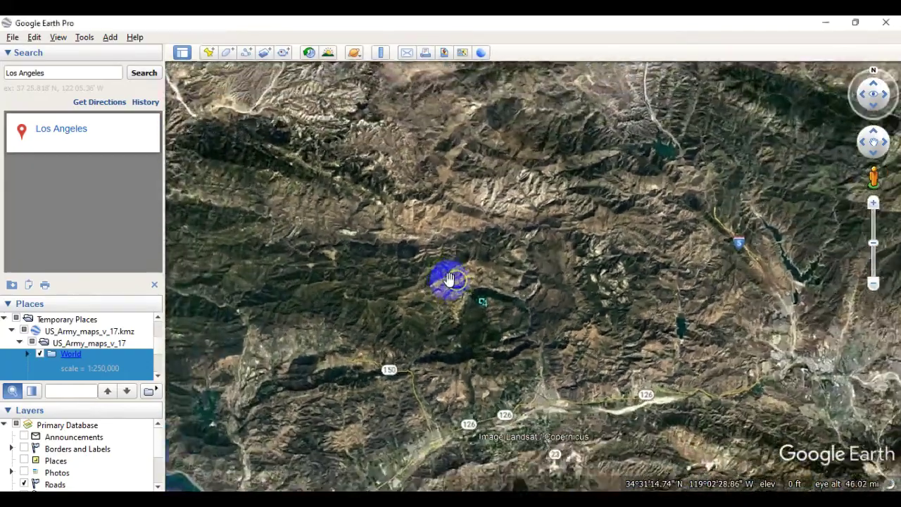
scroll(425, 272, down, 4)
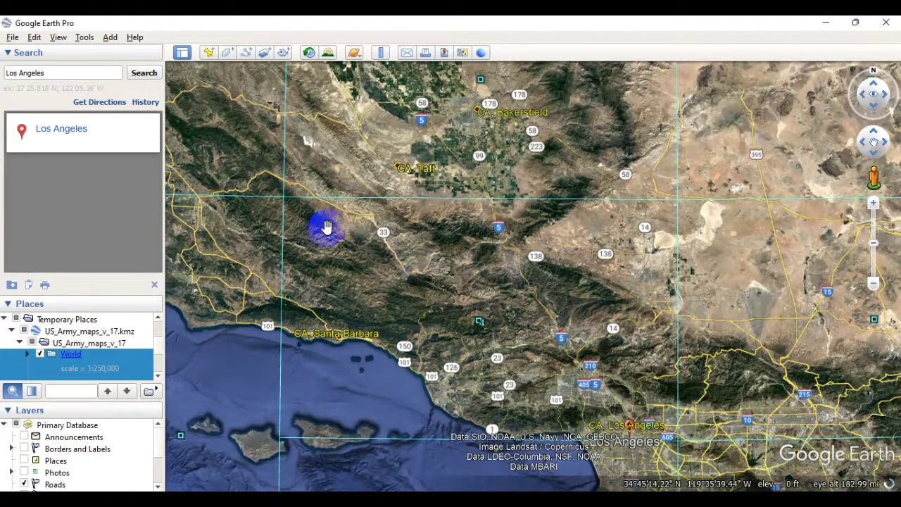
drag(326, 227, 427, 318)
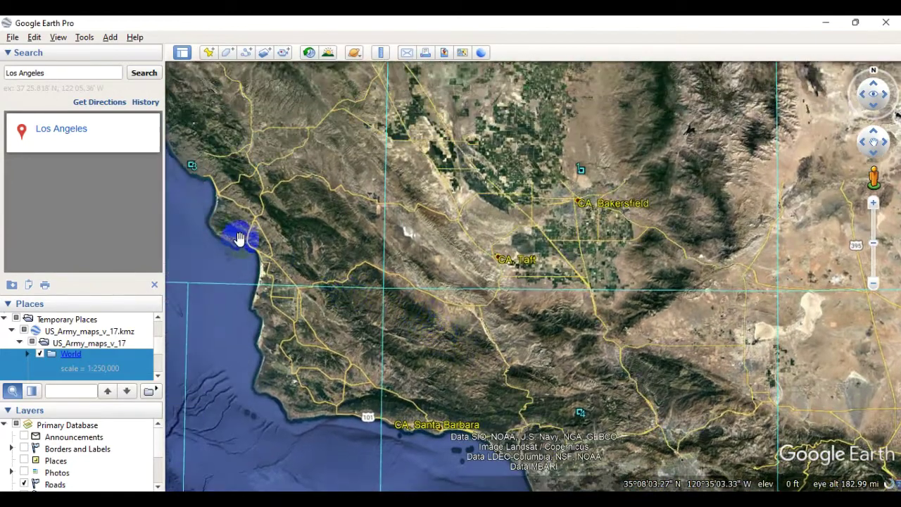
- Search for "Dhaka, Bangladesh" and fly to that location
drag(62, 72, 6, 73)
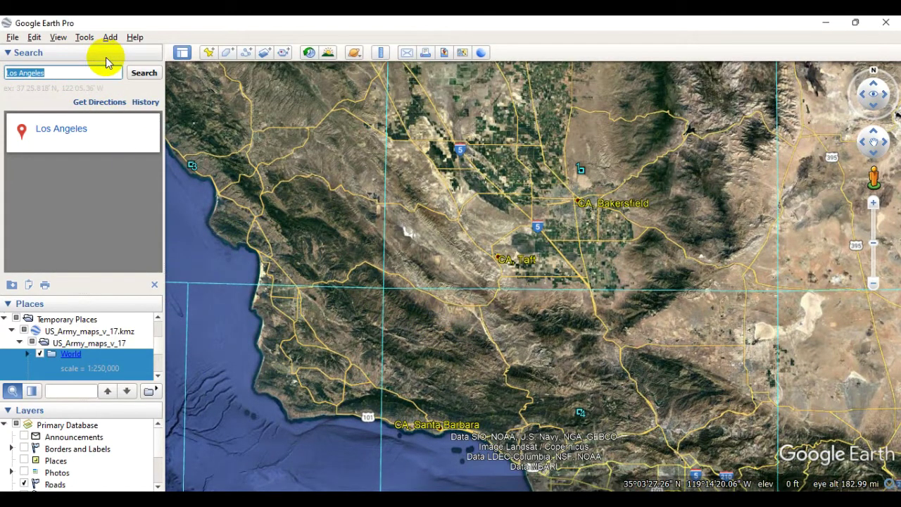
text(Dha)
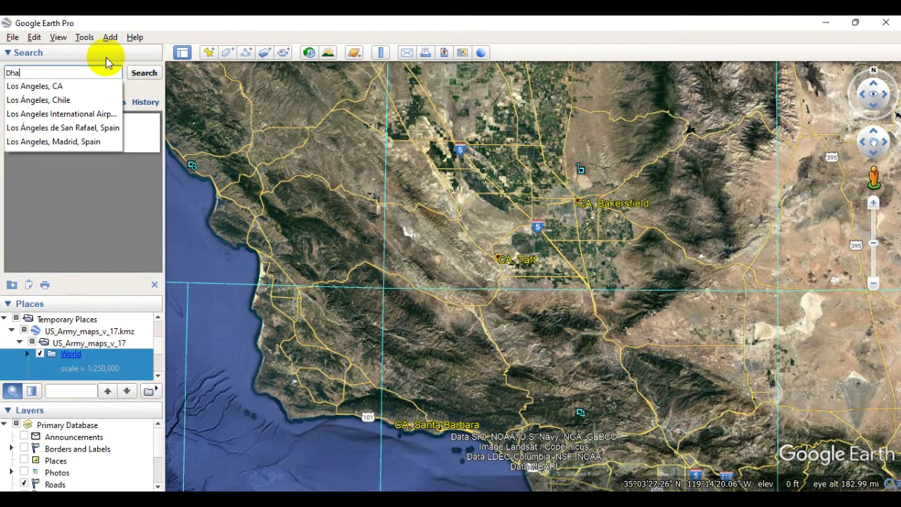
text(ka)
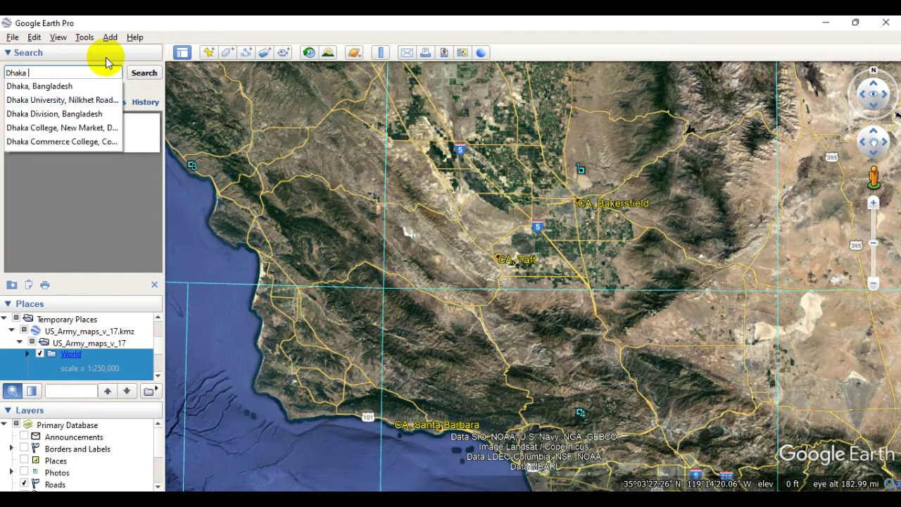
key(Down)
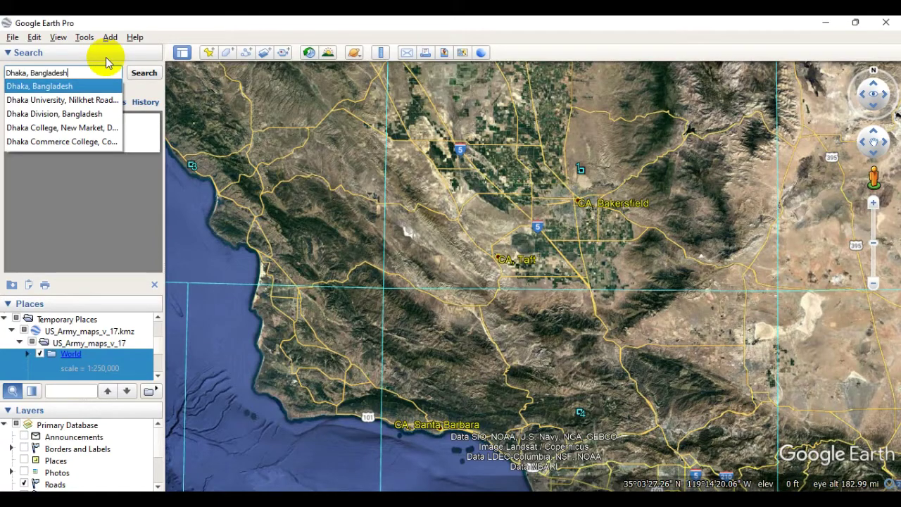
key(Return)
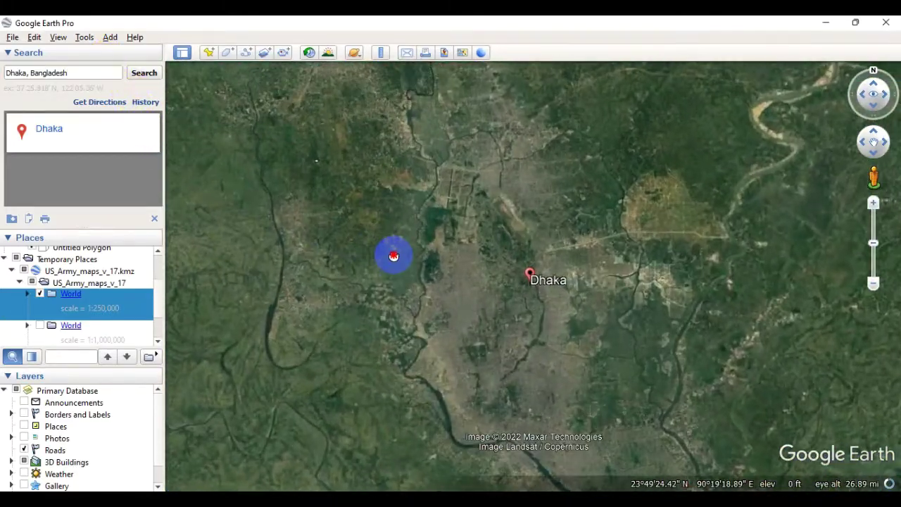
- Find the 1:250,000 sheet marker southeast of Dhaka and copy the Map link of NF 46-1: Dacca
drag(392, 256, 276, 135)
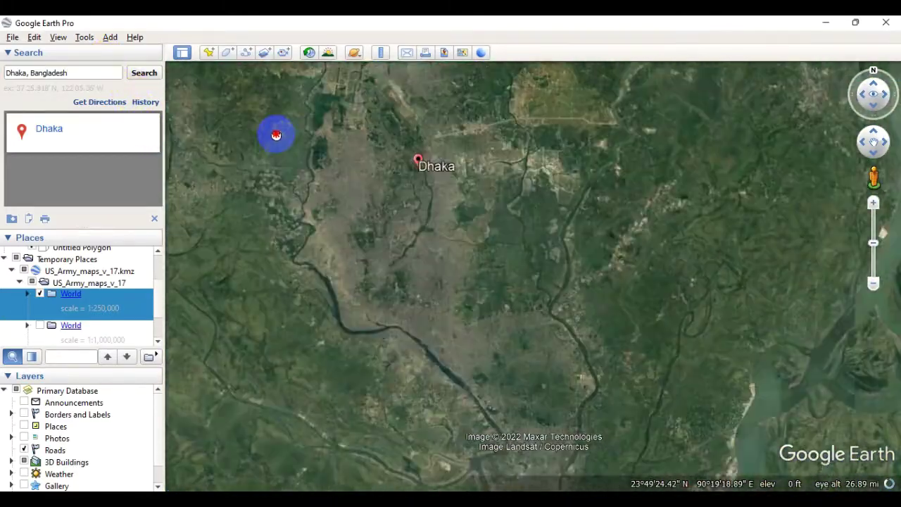
drag(369, 200, 302, 106)
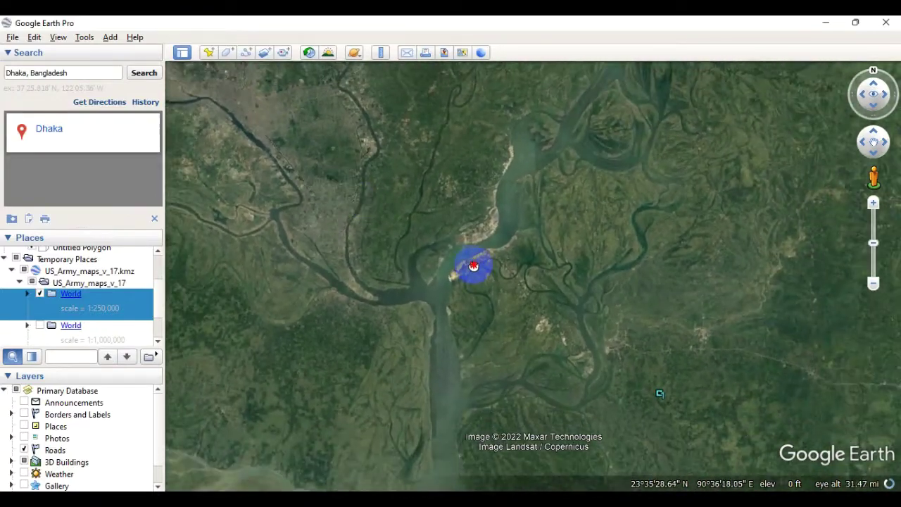
drag(474, 265, 551, 298)
scroll(552, 298, up, 5)
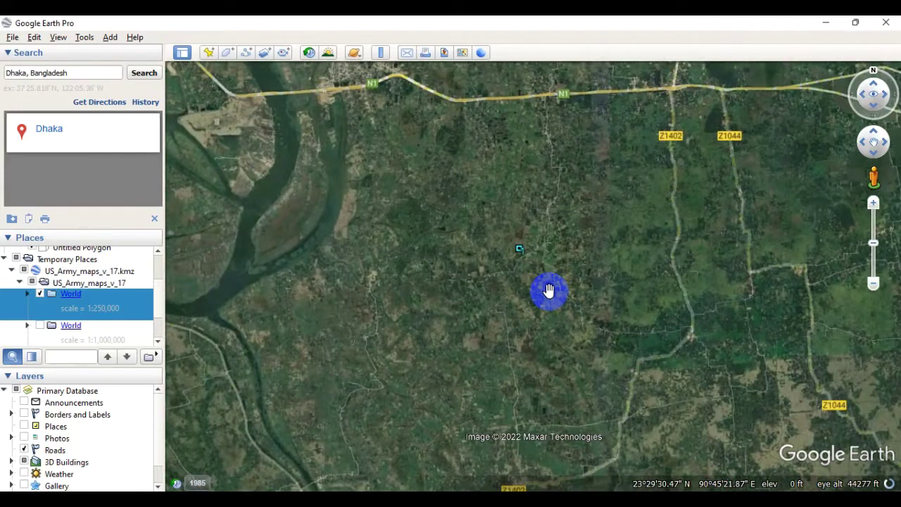
click(520, 252)
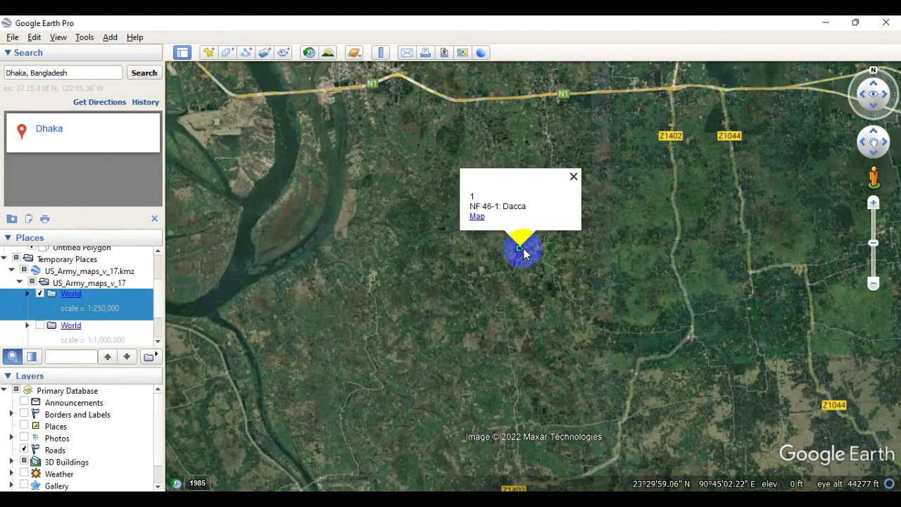
right_click(477, 221)
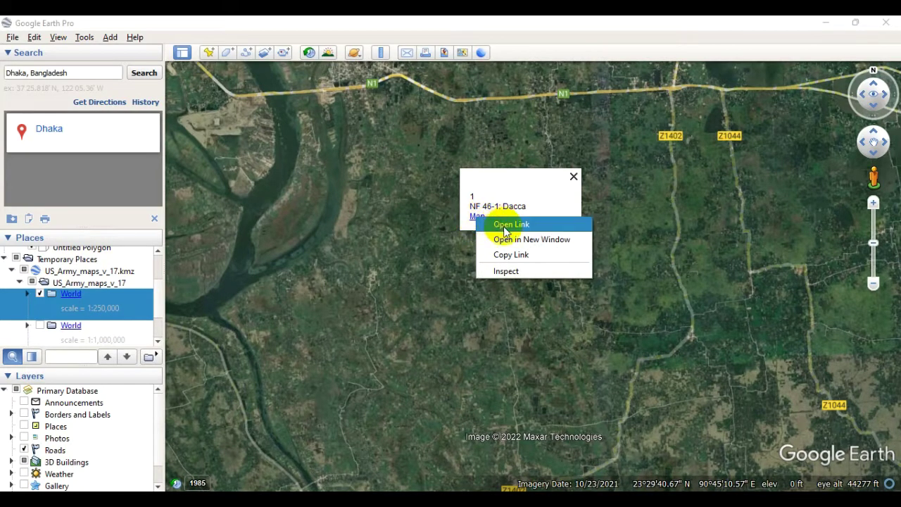
click(517, 255)
click(557, 326)
mouse_move(567, 500)
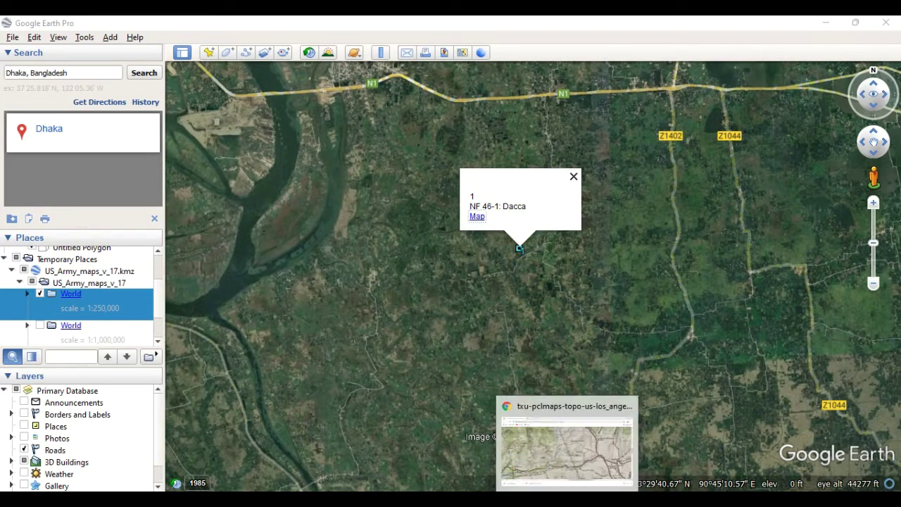
click(566, 499)
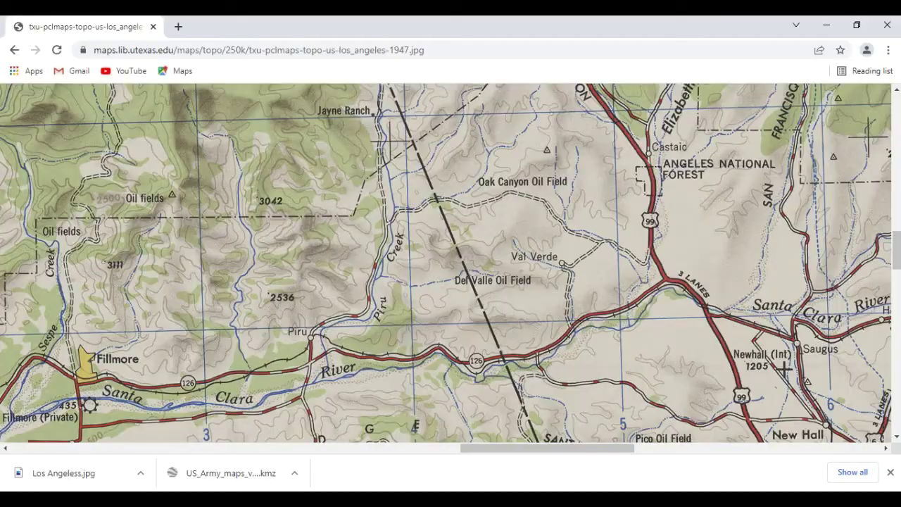
click(428, 52)
right_click(399, 53)
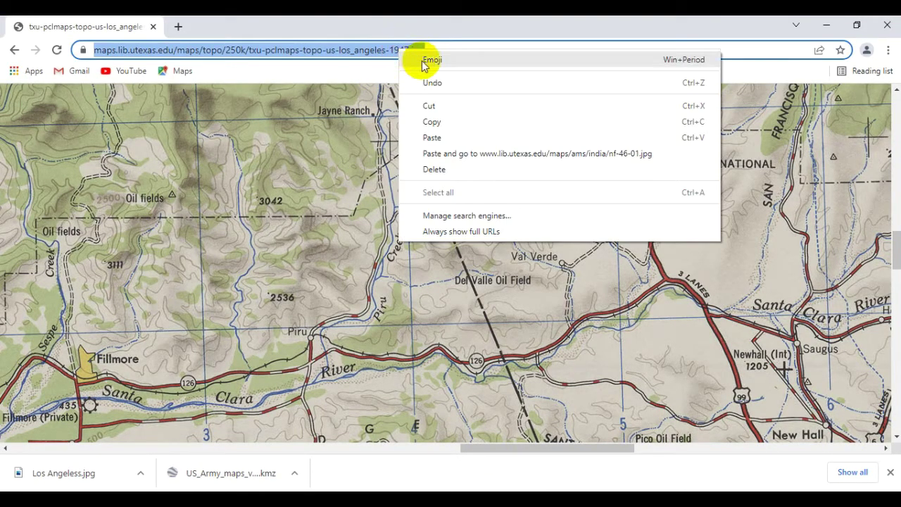
click(428, 135)
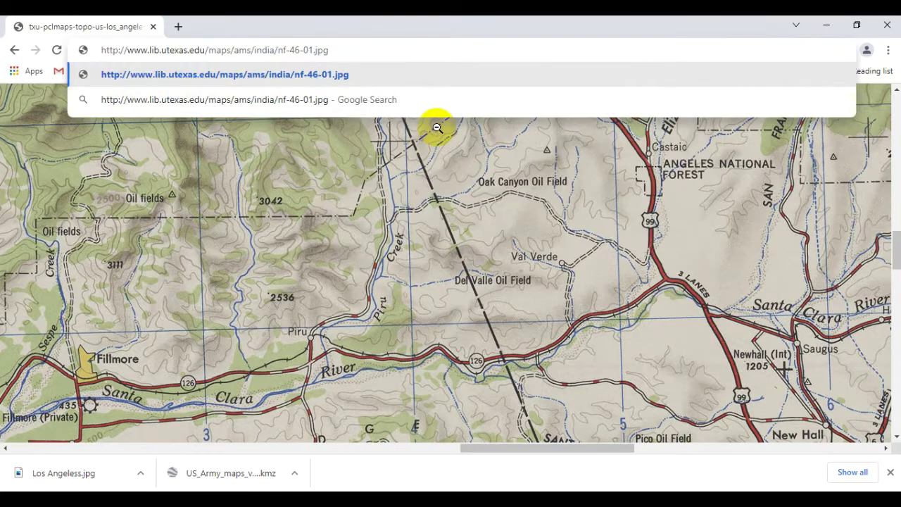
key(Return)
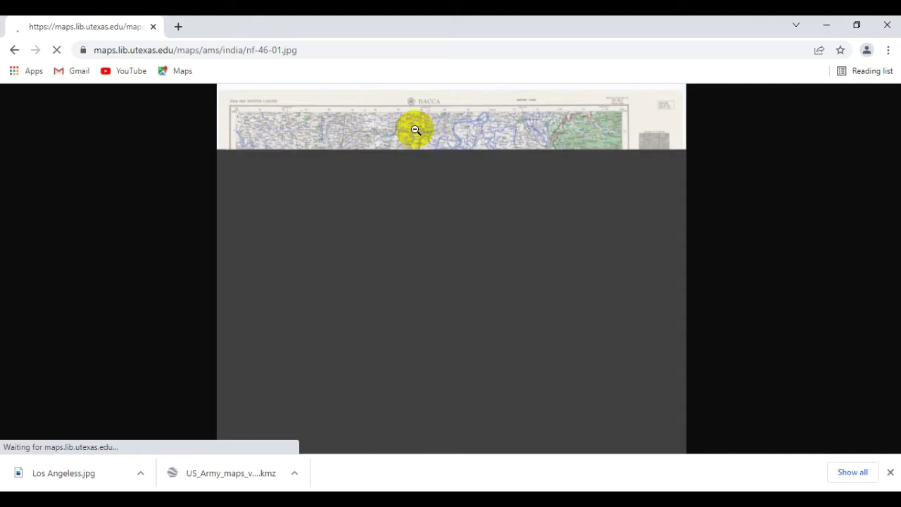
- Save the Dacca map image as a JPEG named "Dhaka Topographic Map" in the Topographic Map folder on the Desktop
right_click(518, 136)
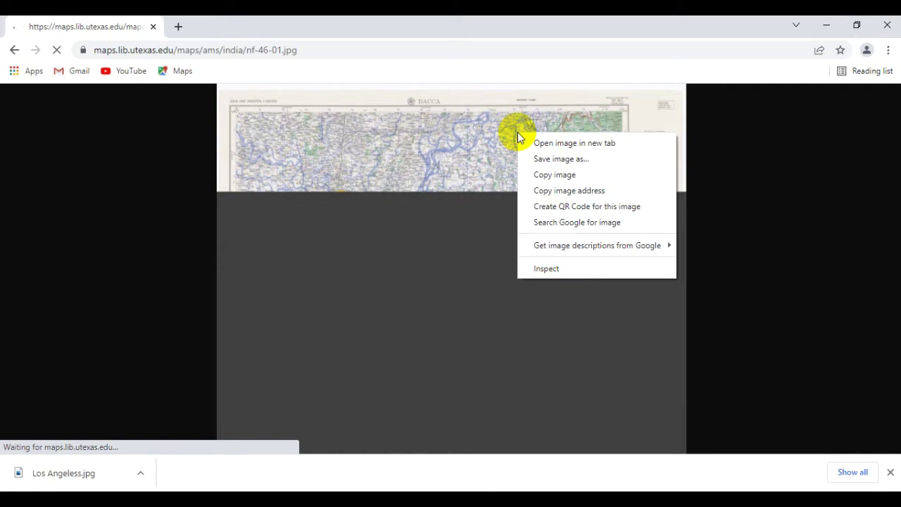
click(579, 163)
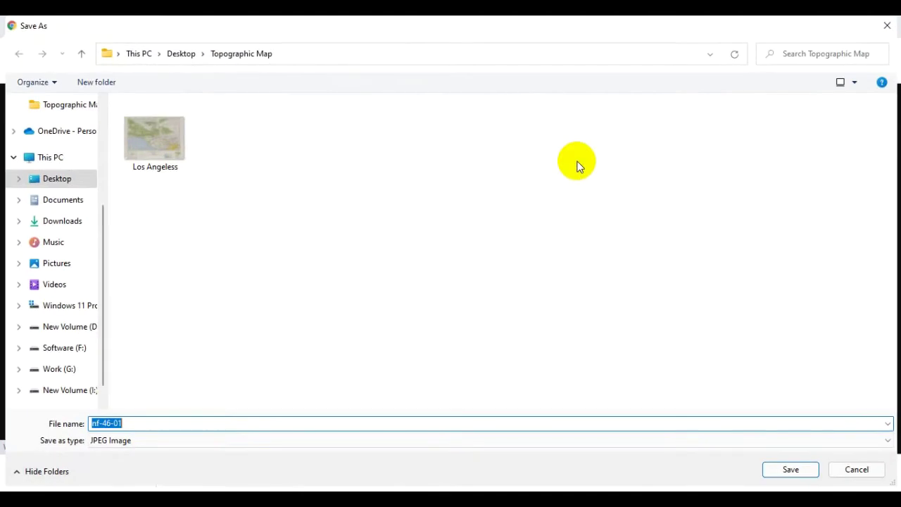
click(133, 424)
drag(134, 423, 91, 424)
text(Dhaka)
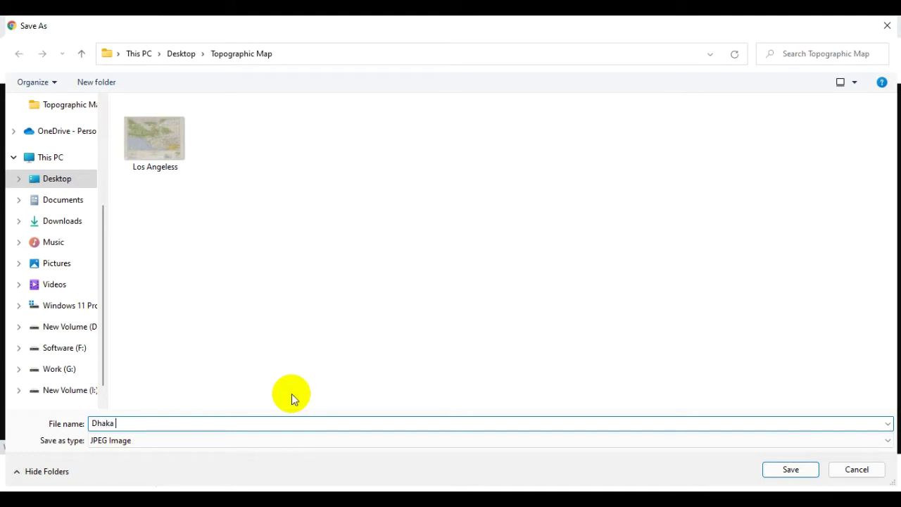
text(graphic Map)
click(802, 471)
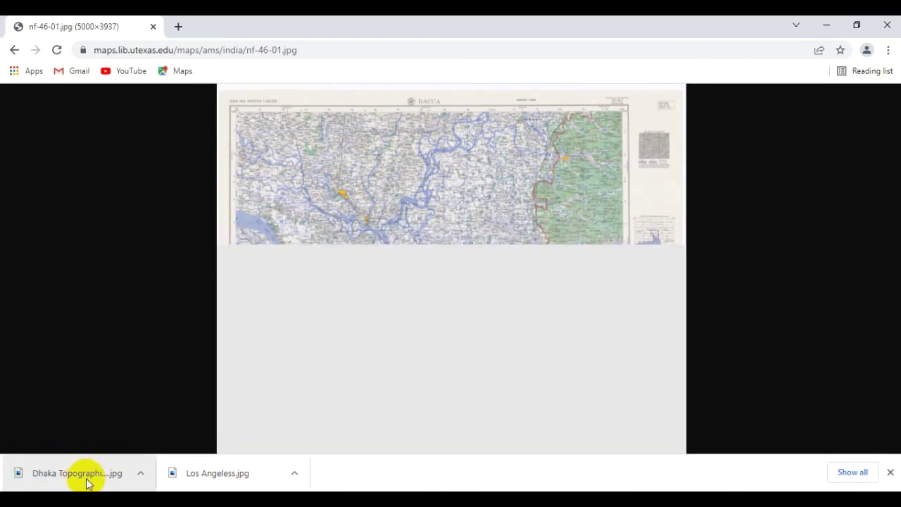
- Show the downloaded Dhaka Topographic Map.jpg in its folder and open it in Photos
click(88, 477)
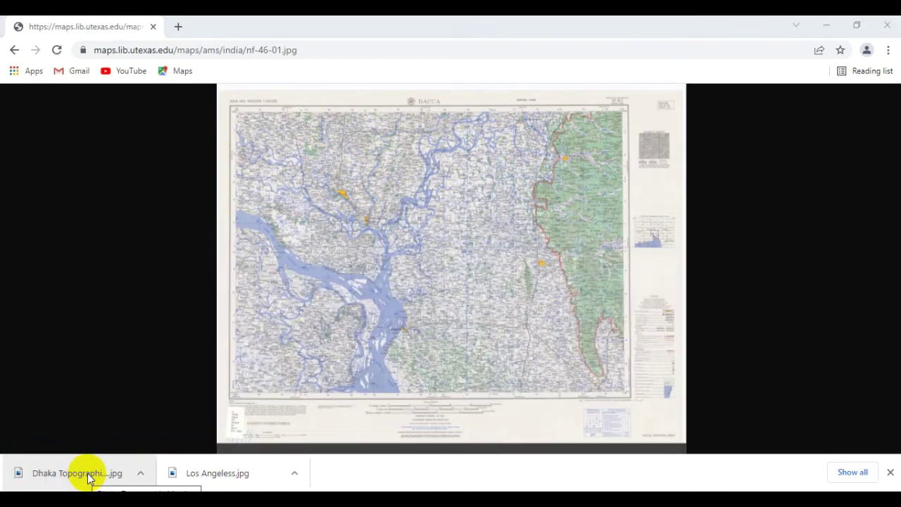
right_click(88, 477)
click(136, 441)
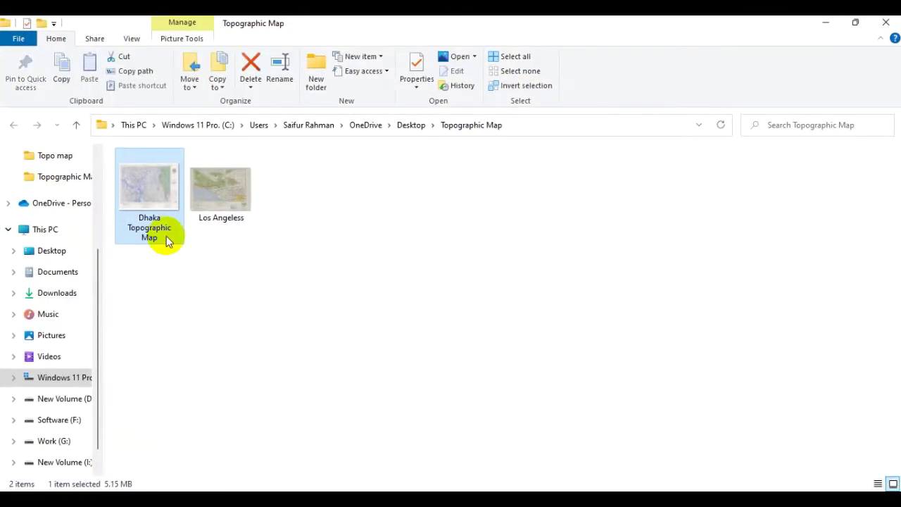
double_click(151, 204)
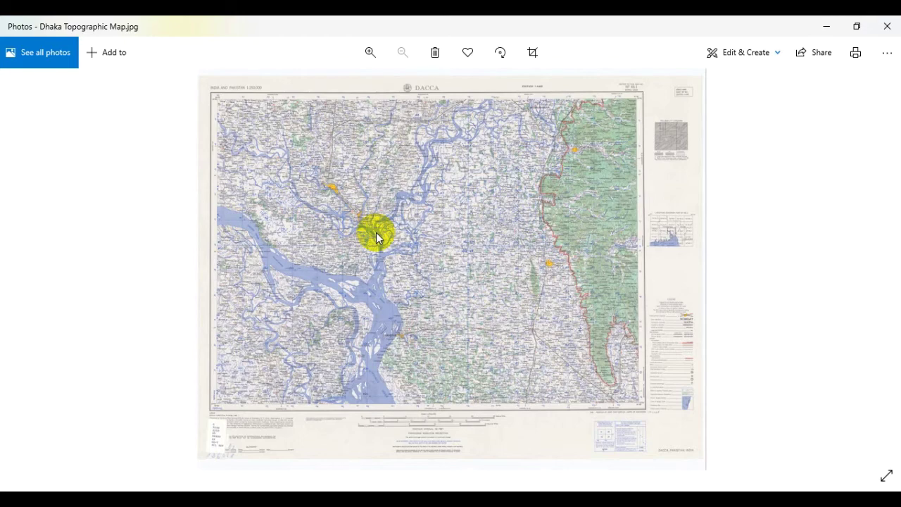
- Enlarge the Dacca map to 53% and examine its detail between the Meghna River and Comilla
scroll(401, 261, up, 1)
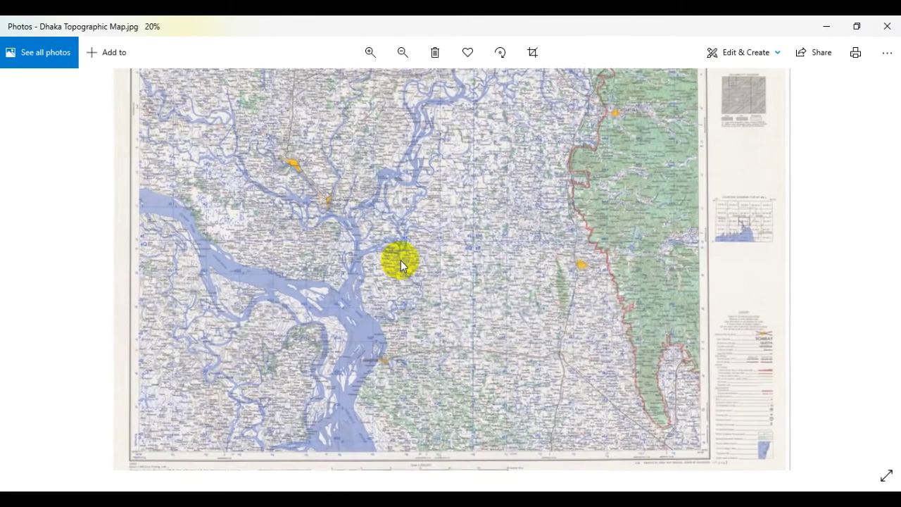
scroll(408, 267, up, 2)
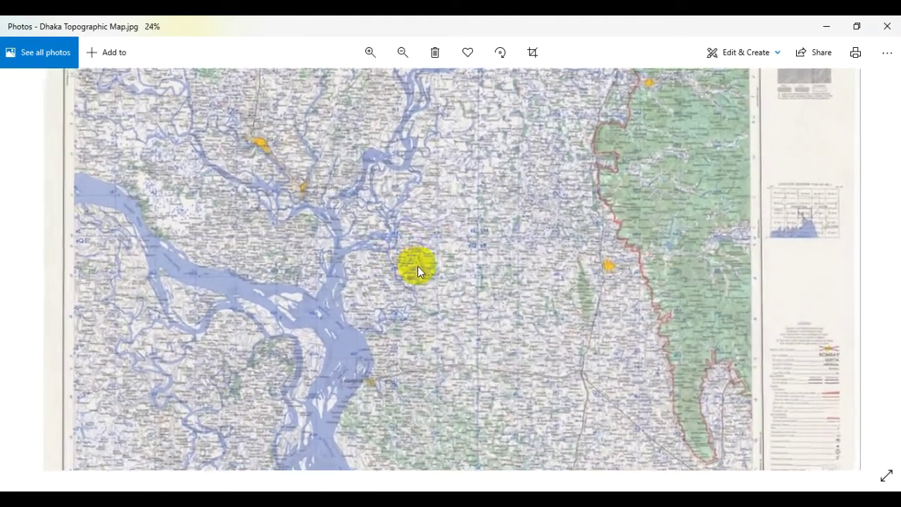
scroll(416, 271, up, 1)
scroll(416, 268, up, 1)
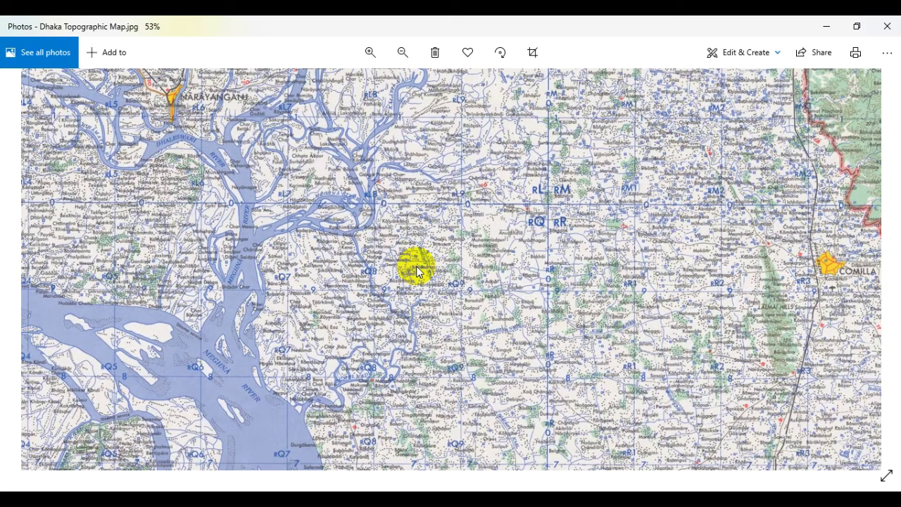
- Enlarge the Dacca map up to 114% and examine the village names and waterways east of the Meghna River at varying magnifications
scroll(416, 271, up, 1)
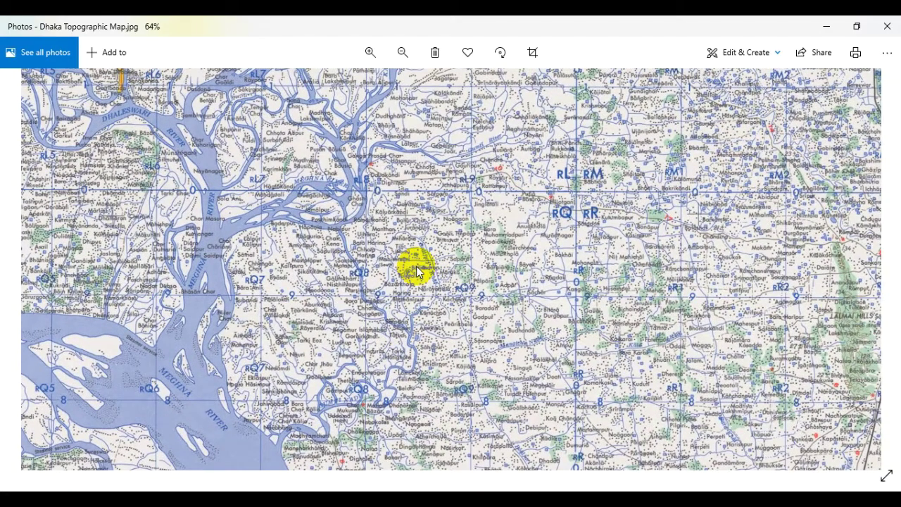
scroll(416, 271, up, 2)
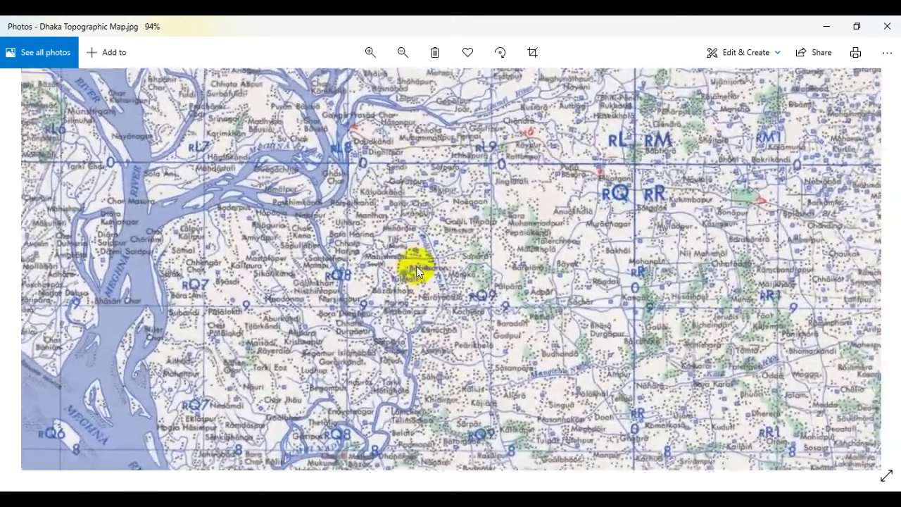
scroll(418, 271, up, 1)
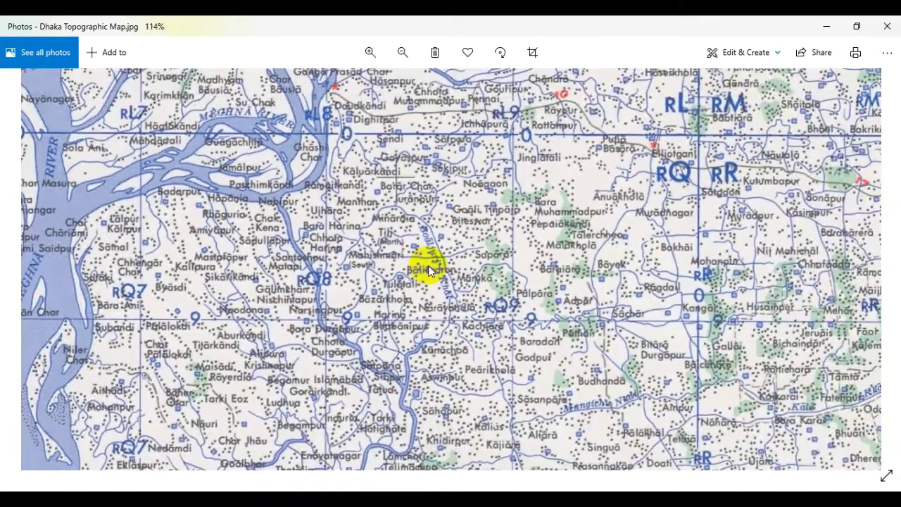
scroll(429, 265, down, 2)
scroll(428, 265, up, 2)
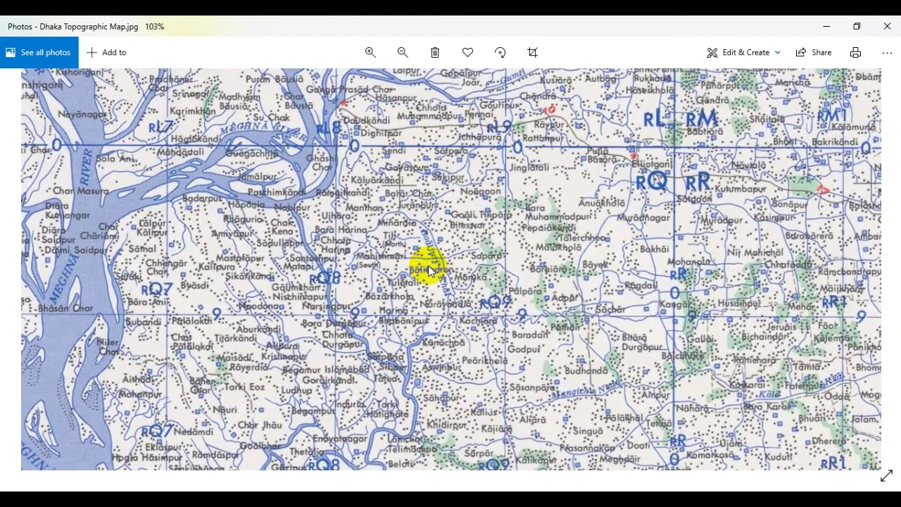
scroll(428, 265, down, 2)
scroll(428, 266, up, 2)
scroll(429, 270, down, 2)
scroll(429, 271, up, 2)
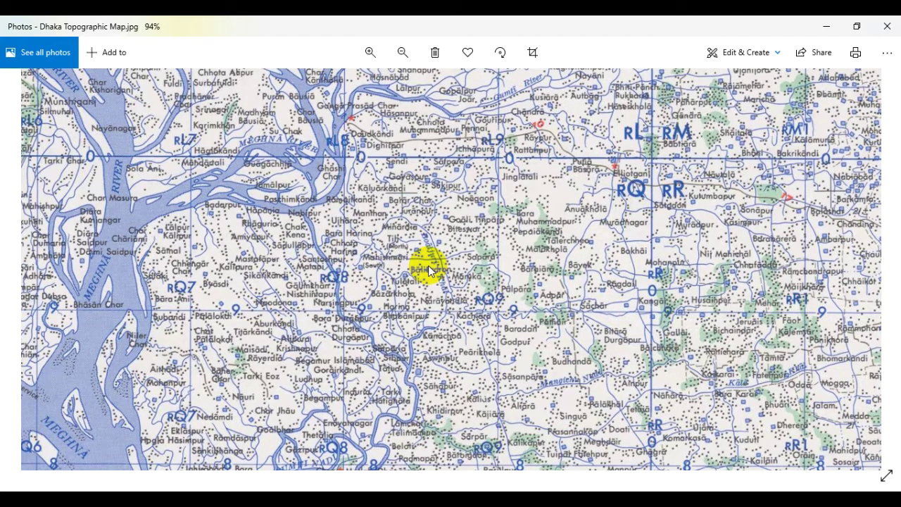
scroll(428, 270, down, 1)
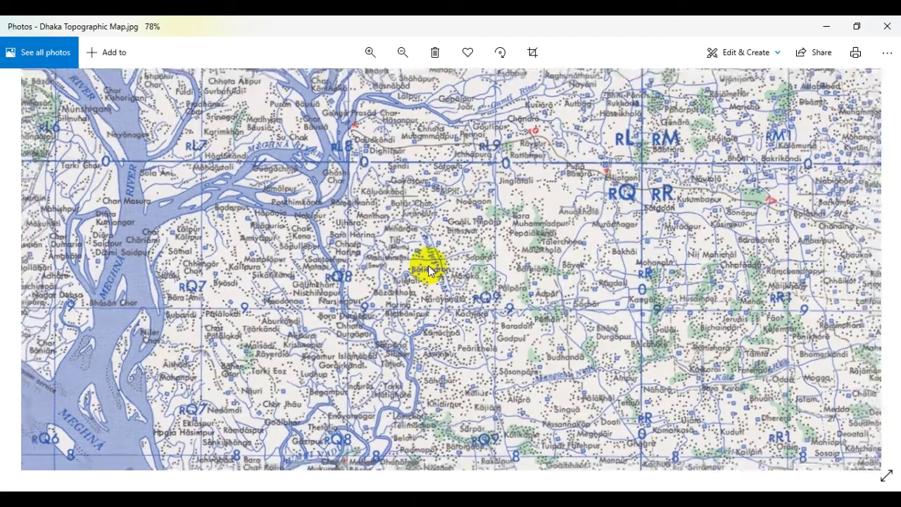